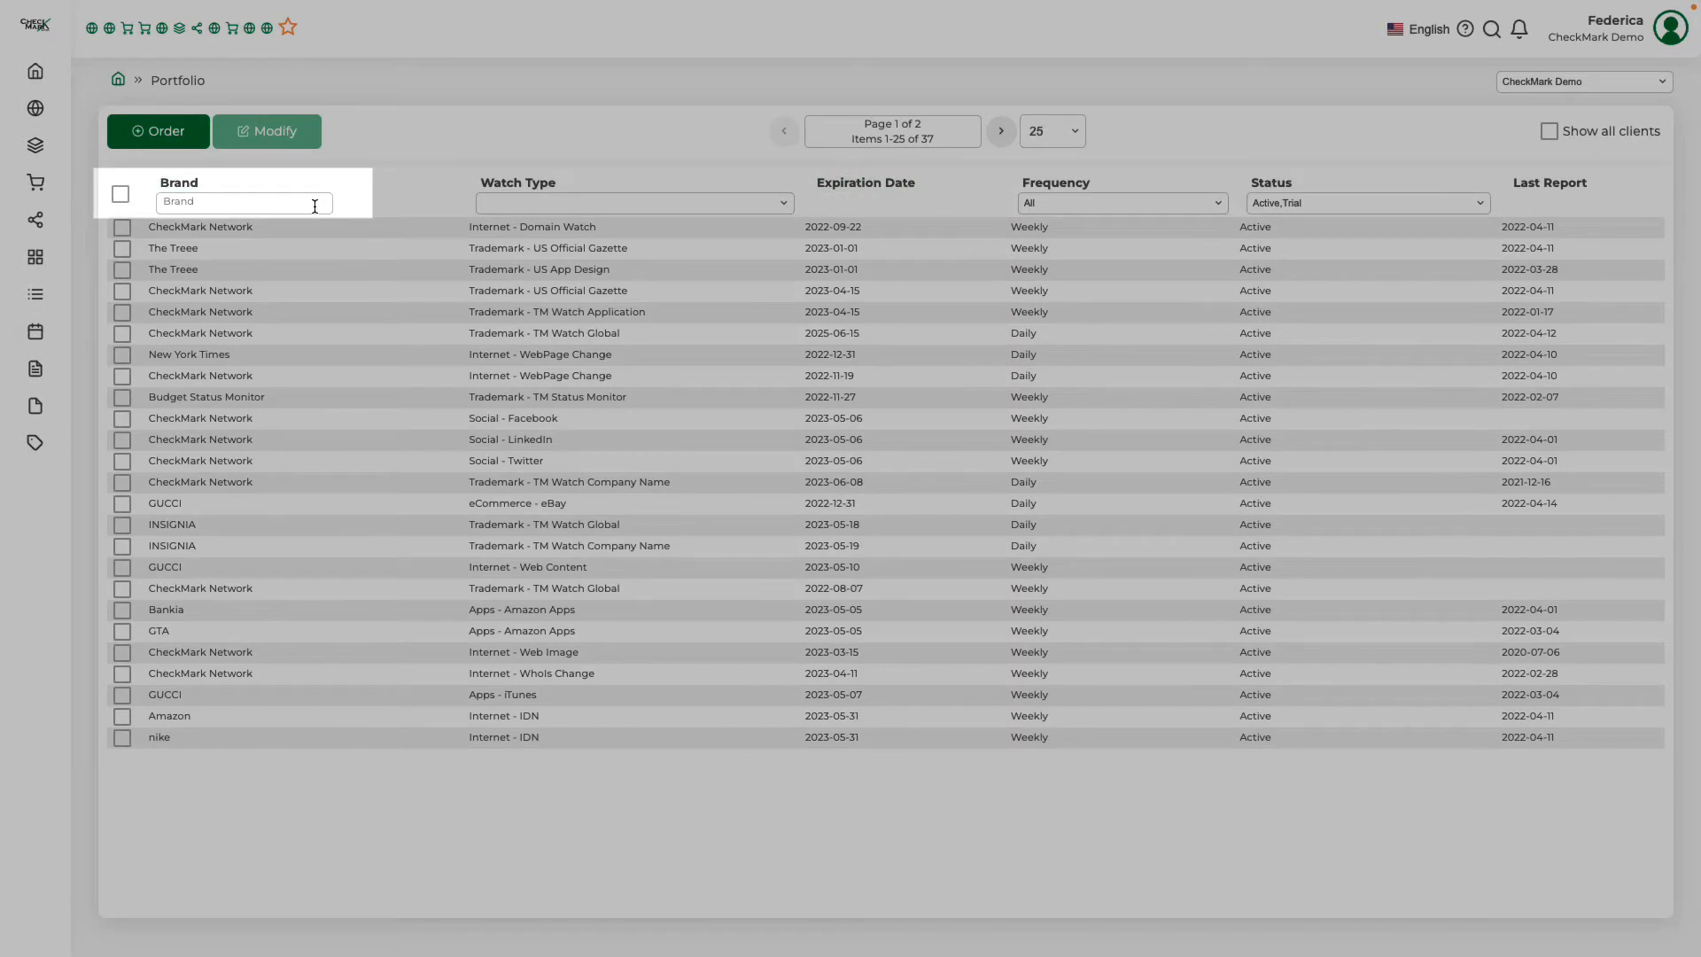
Examine the Brand, Watch Type, Frequency and Status filter options of the portfolio table
{"action": "left_click", "coordinate": [314, 203]}
{"action": "left_click", "coordinate": [783, 207]}
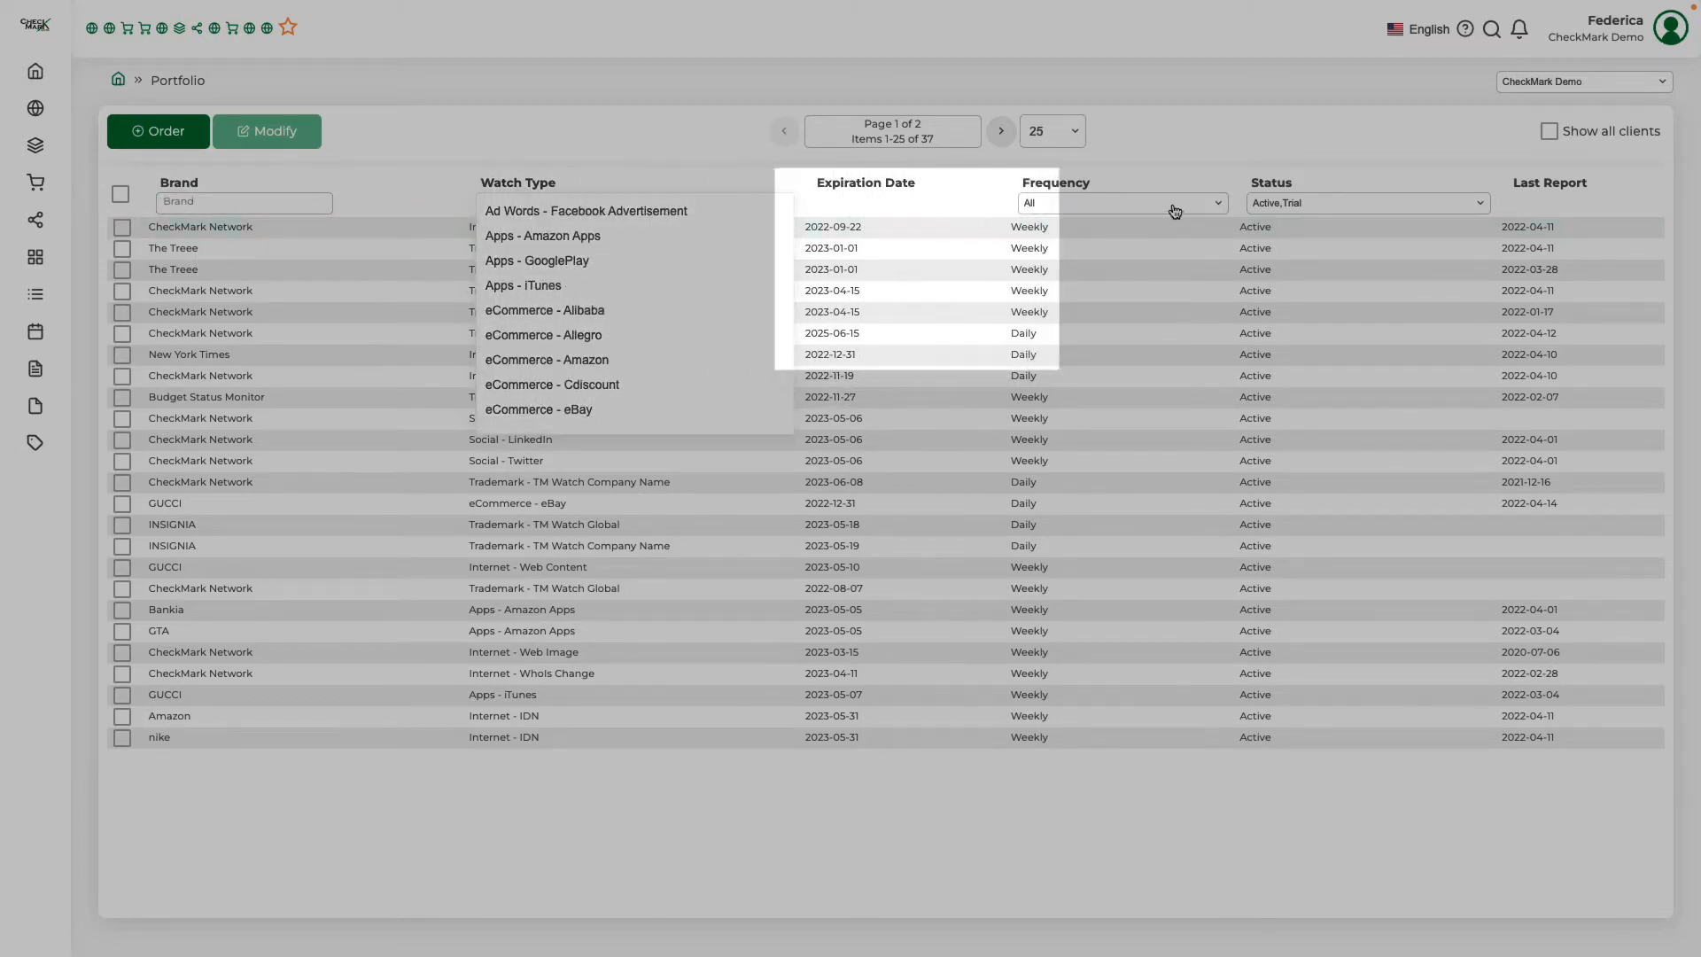
{"action": "left_click", "coordinate": [1219, 209]}
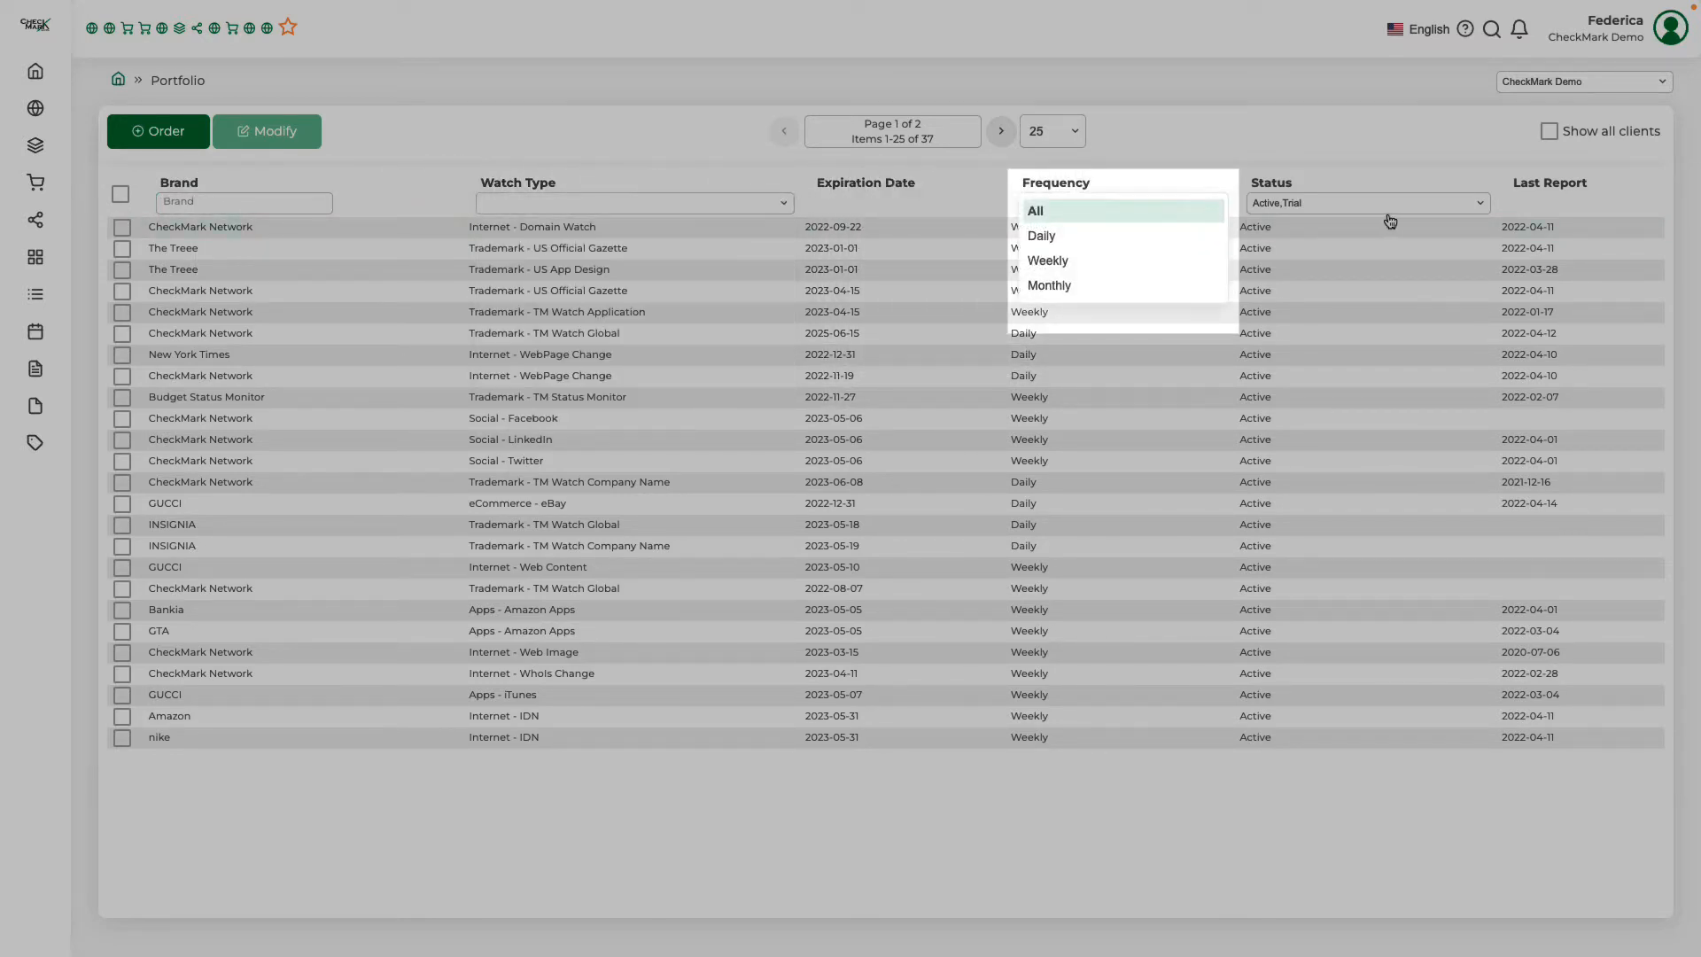
{"action": "left_click", "coordinate": [1483, 207]}
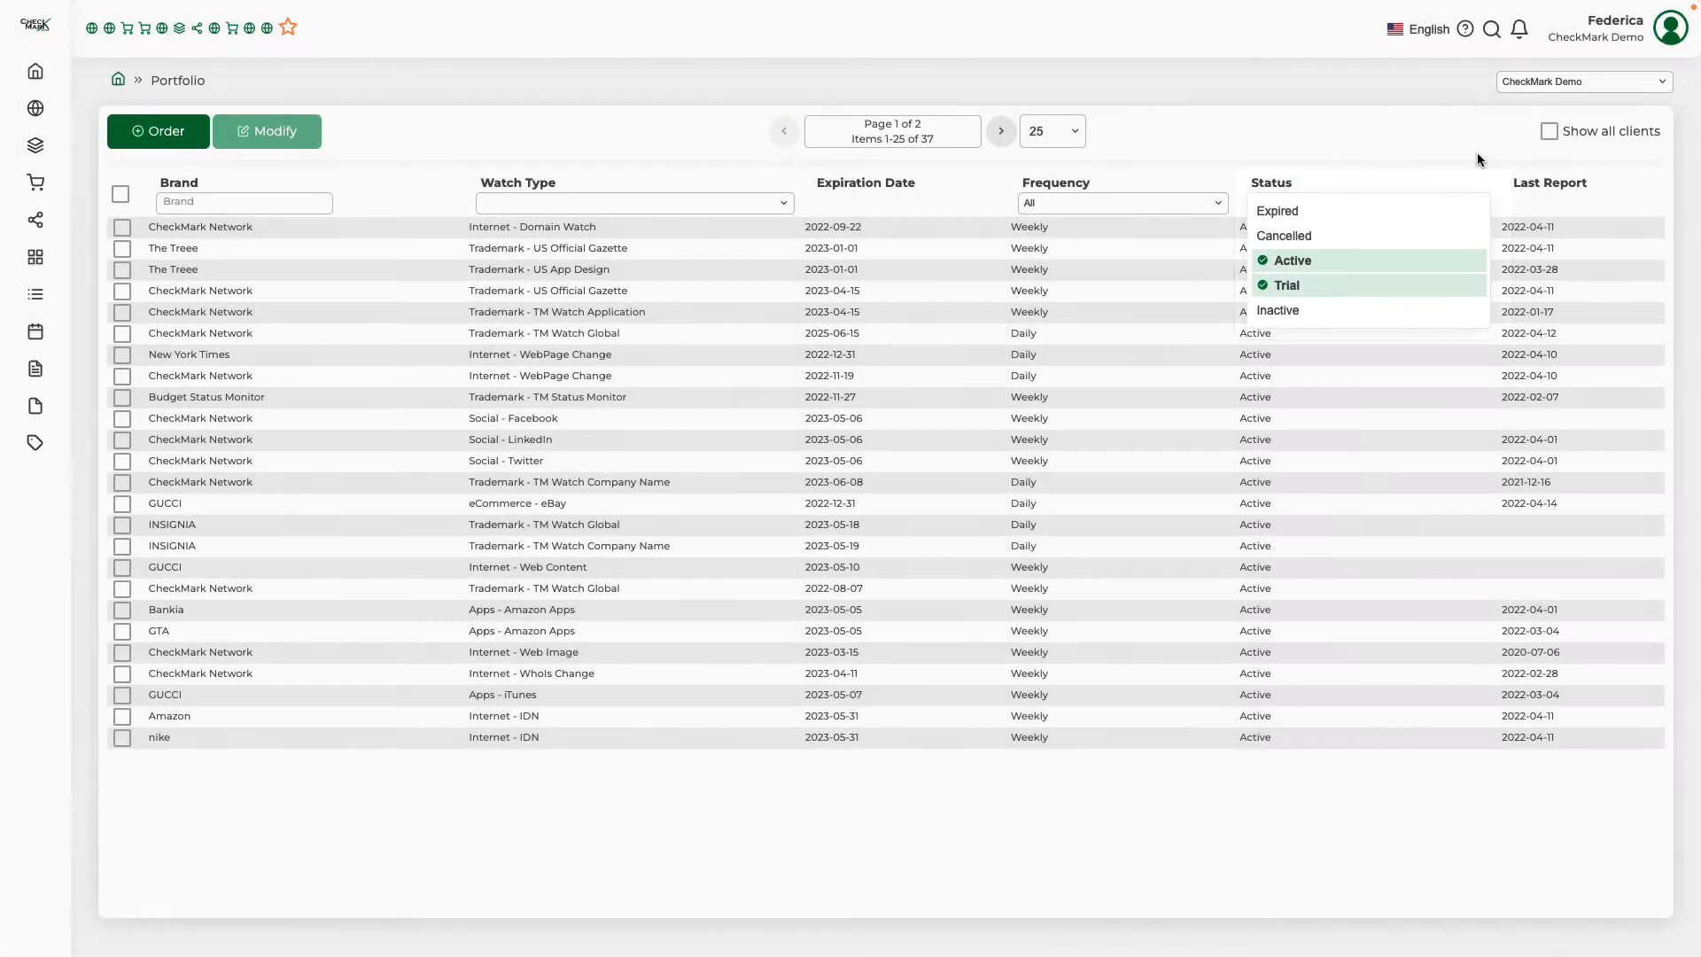
{"action": "left_click", "coordinate": [1476, 152]}
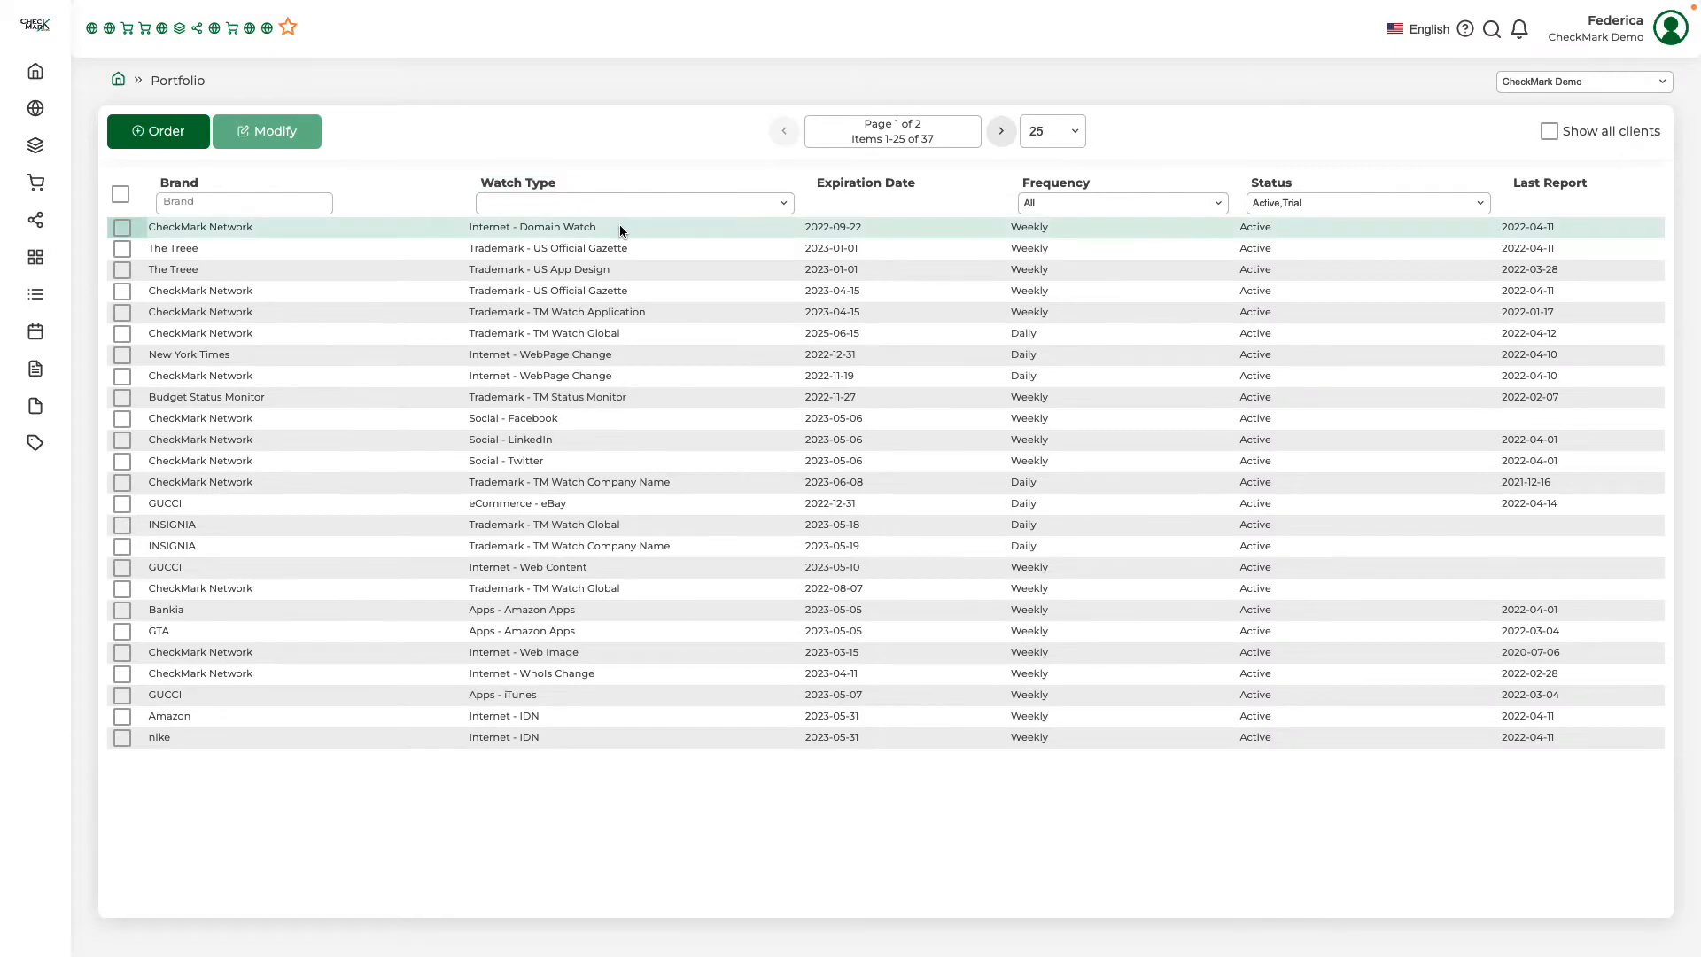
Submit a modification request for the CheckMark Network Internet - Domain Watch with the lines "FREE TEXT FIELD" and "TYPE YOUR REQUEST HERE"
{"action": "left_click", "coordinate": [619, 228]}
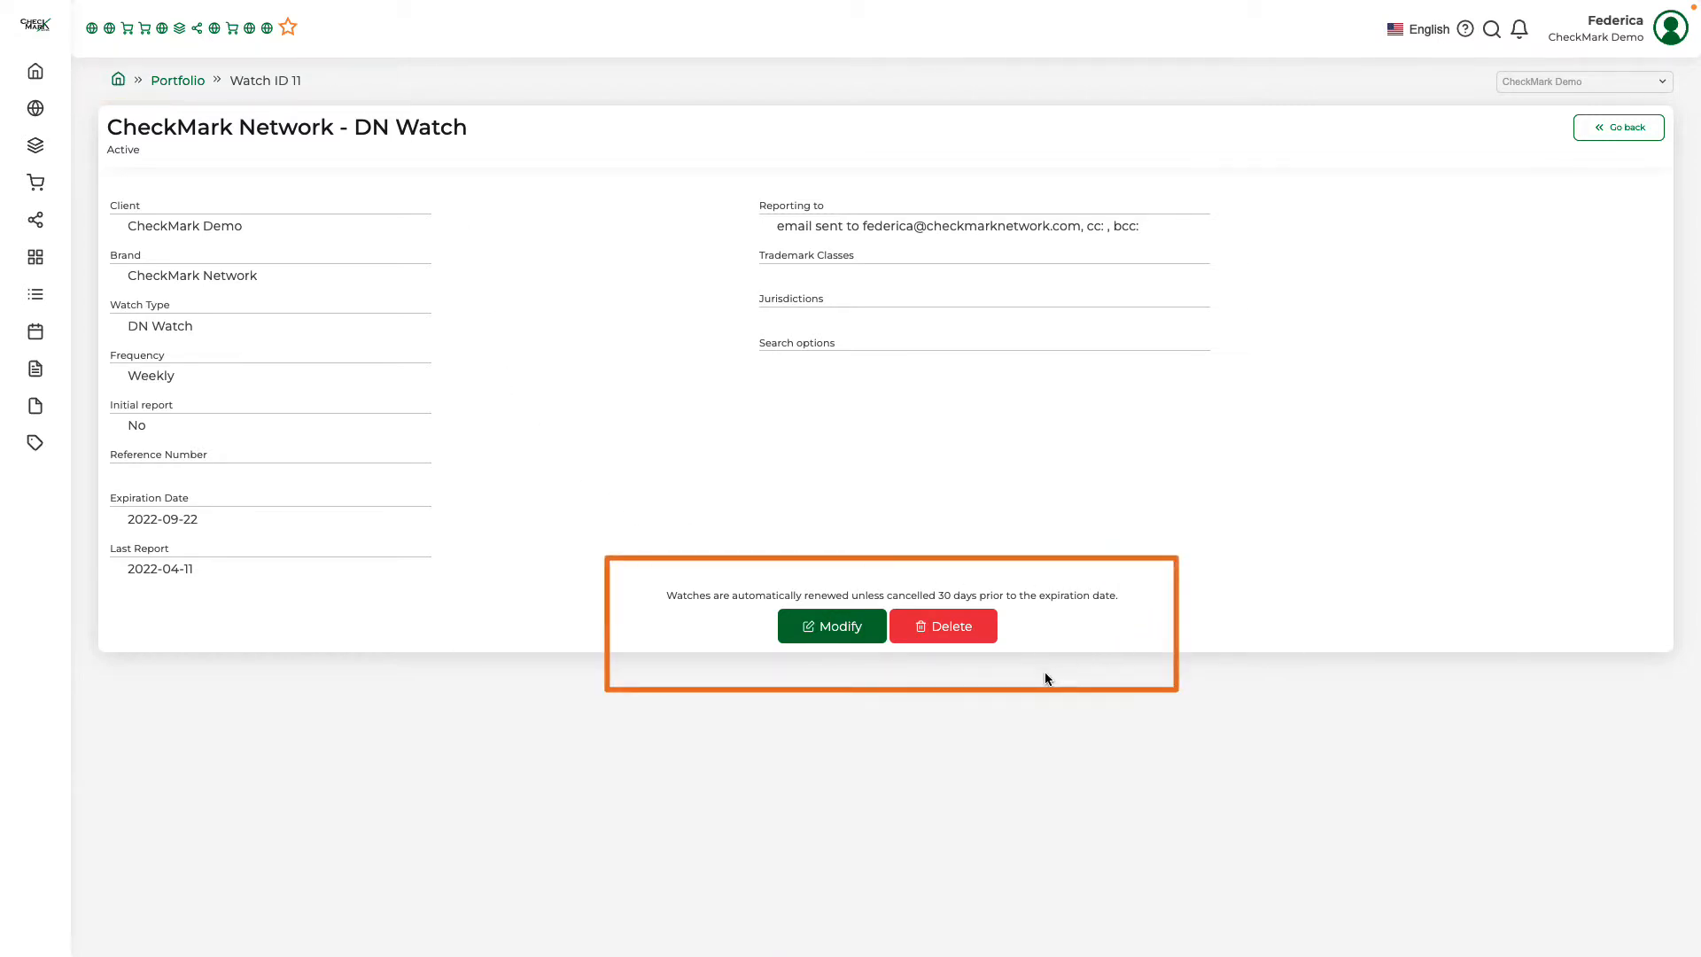
{"action": "left_click", "coordinate": [847, 634]}
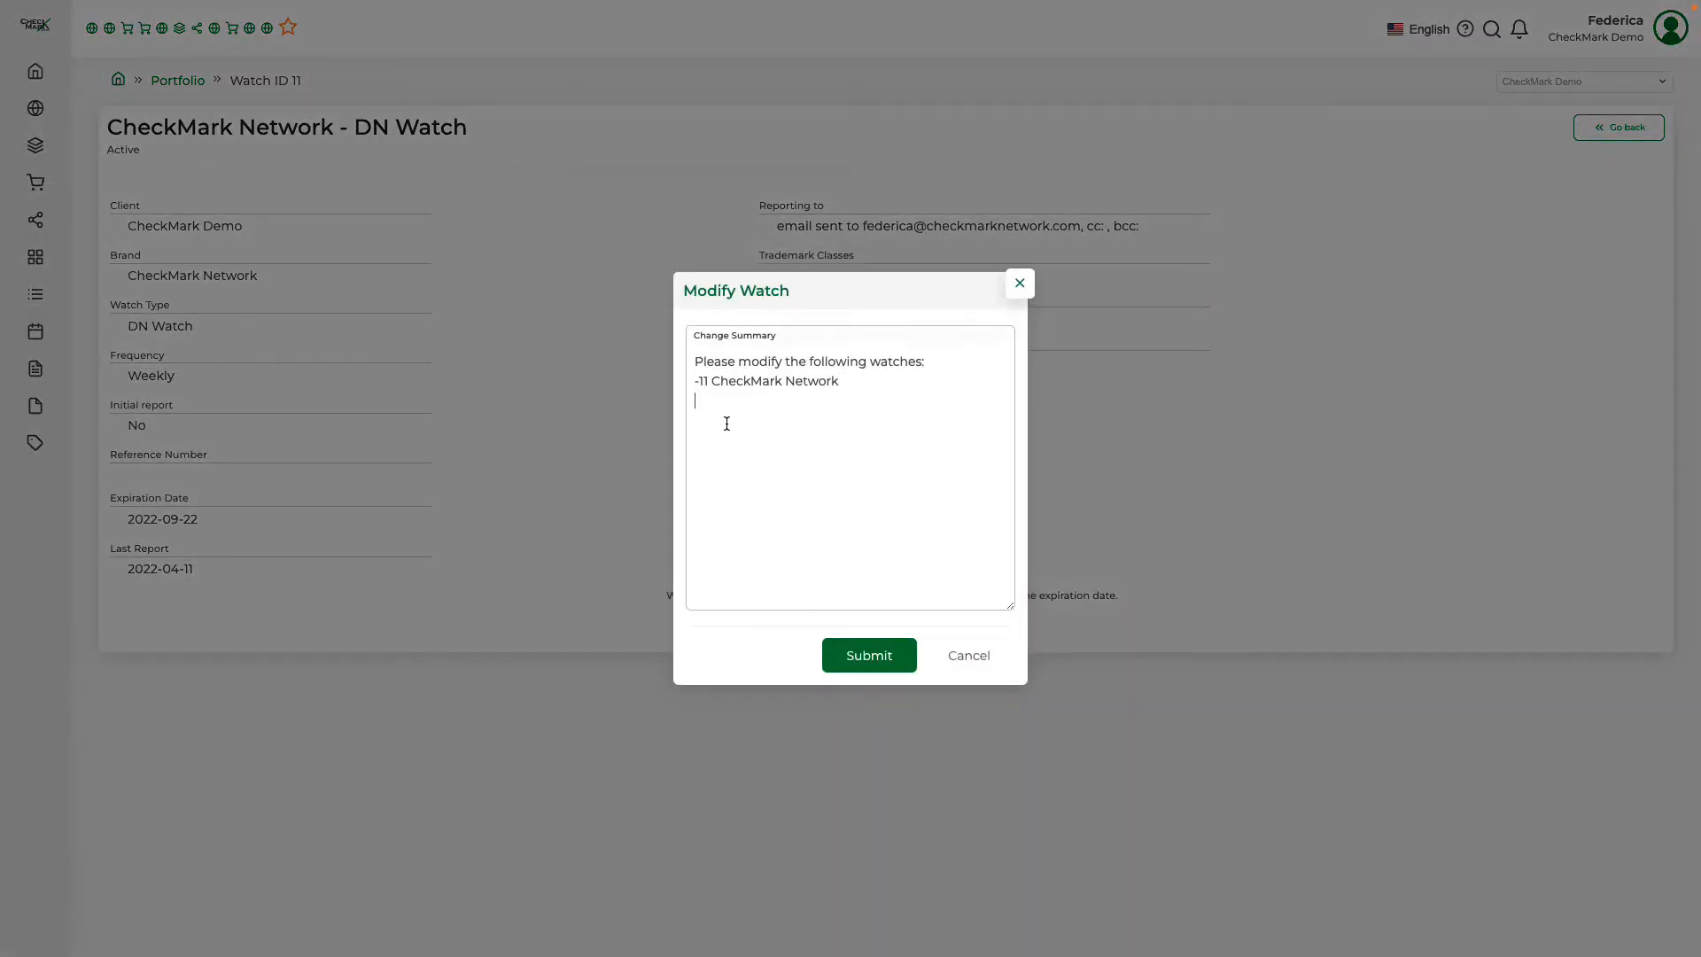
{"action": "type", "text": "FREE TEXT FIE"}
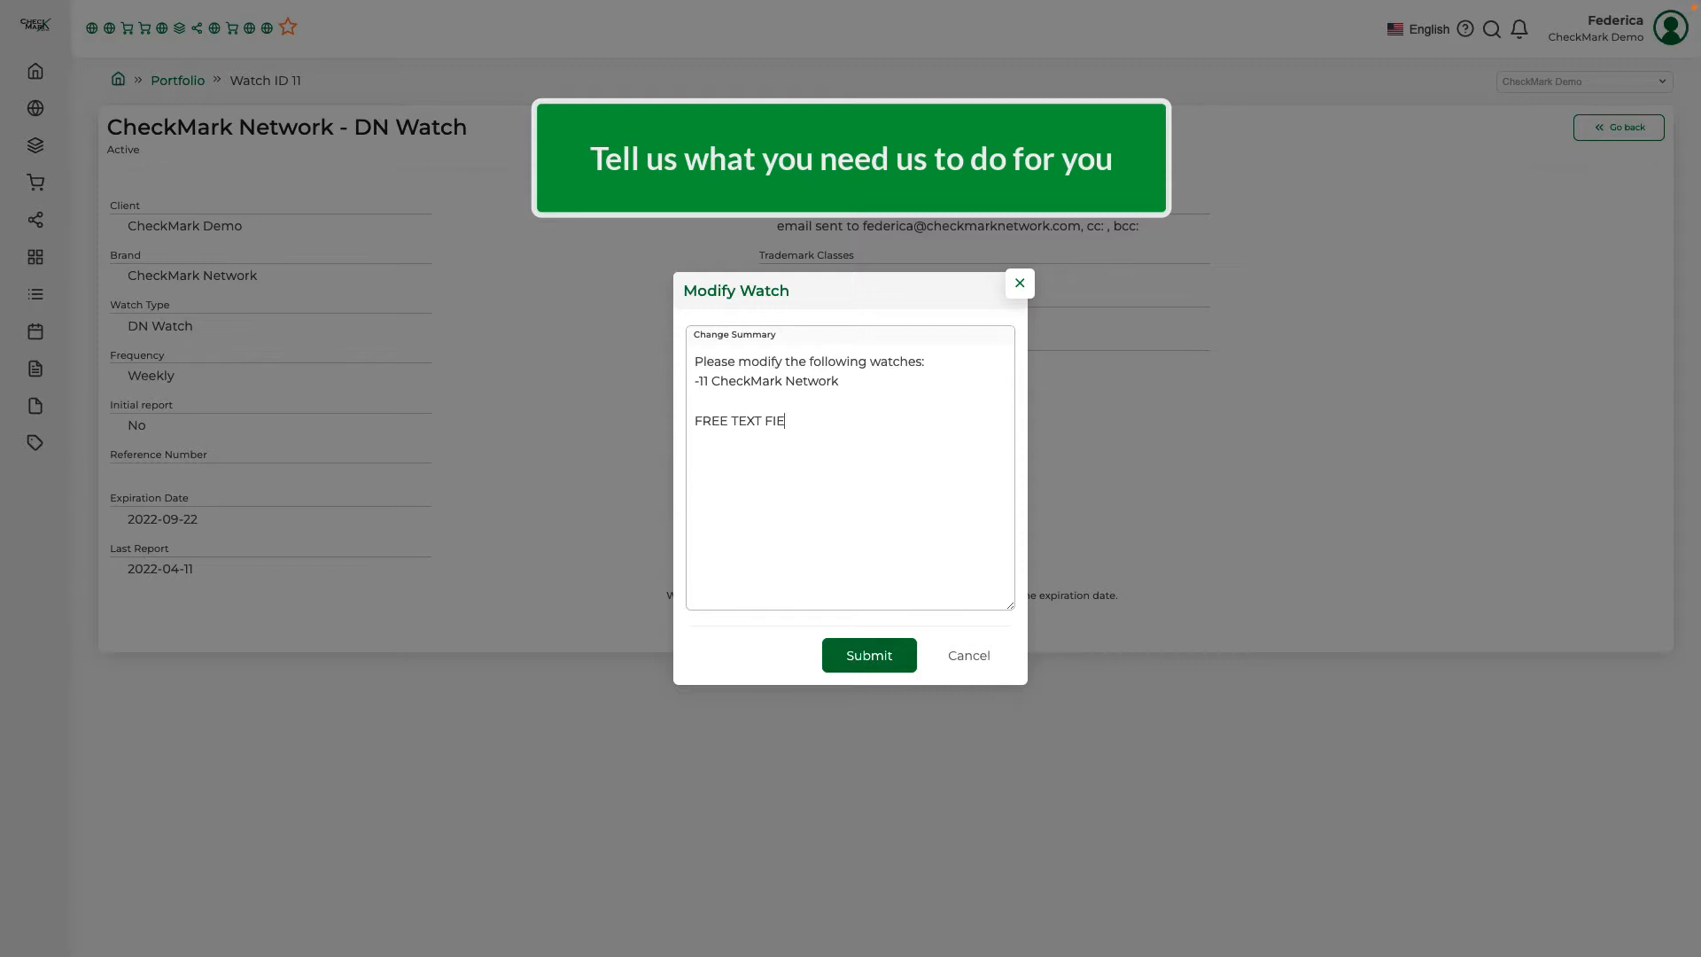
{"action": "type", "text": "LD"}
{"action": "key", "text": "Return"}
{"action": "key", "text": "Return"}
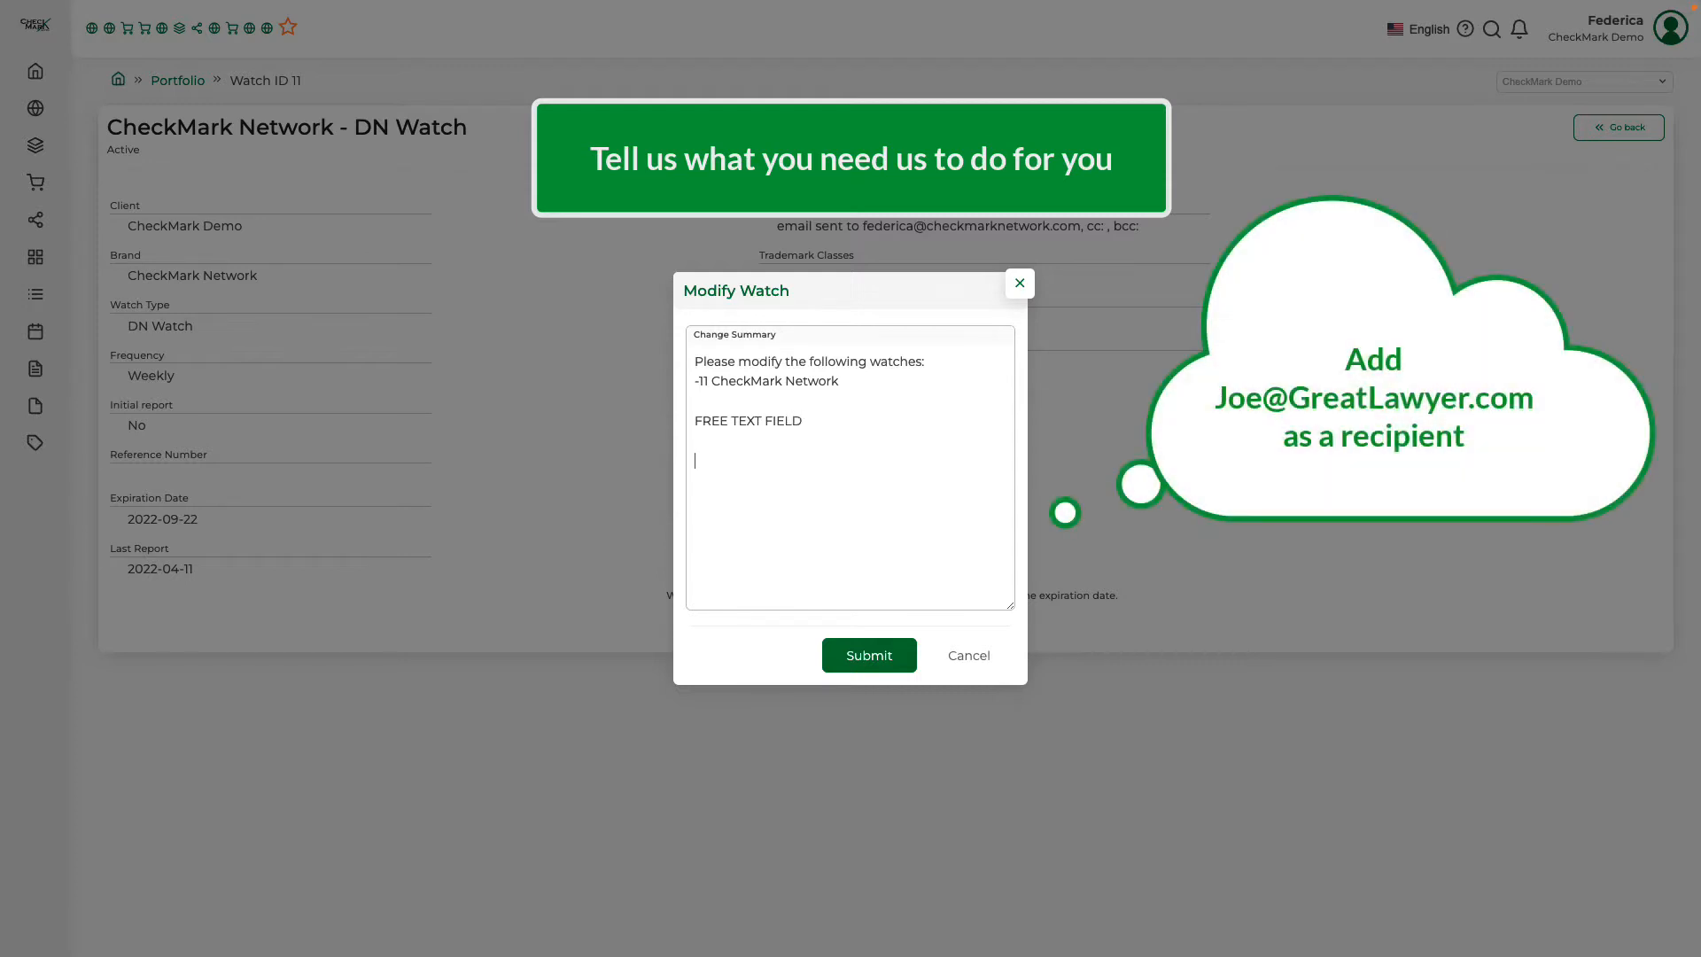
{"action": "type", "text": "TYPE YOUR REQUEST HERE"}
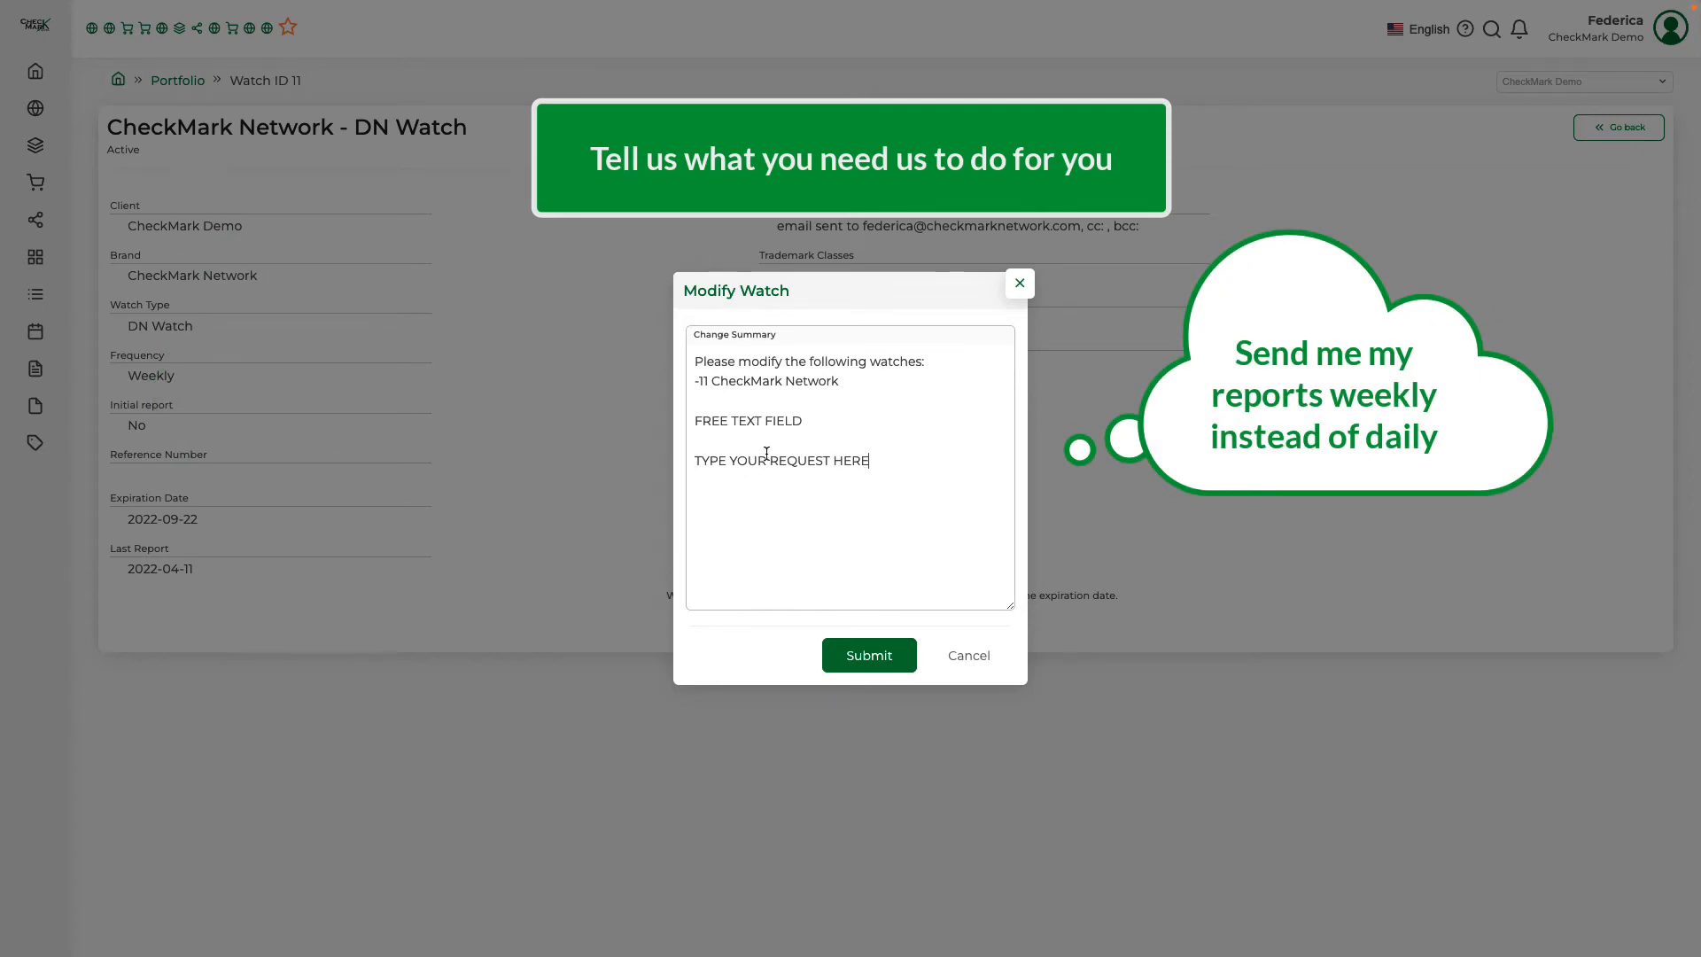
{"action": "left_click", "coordinate": [867, 657]}
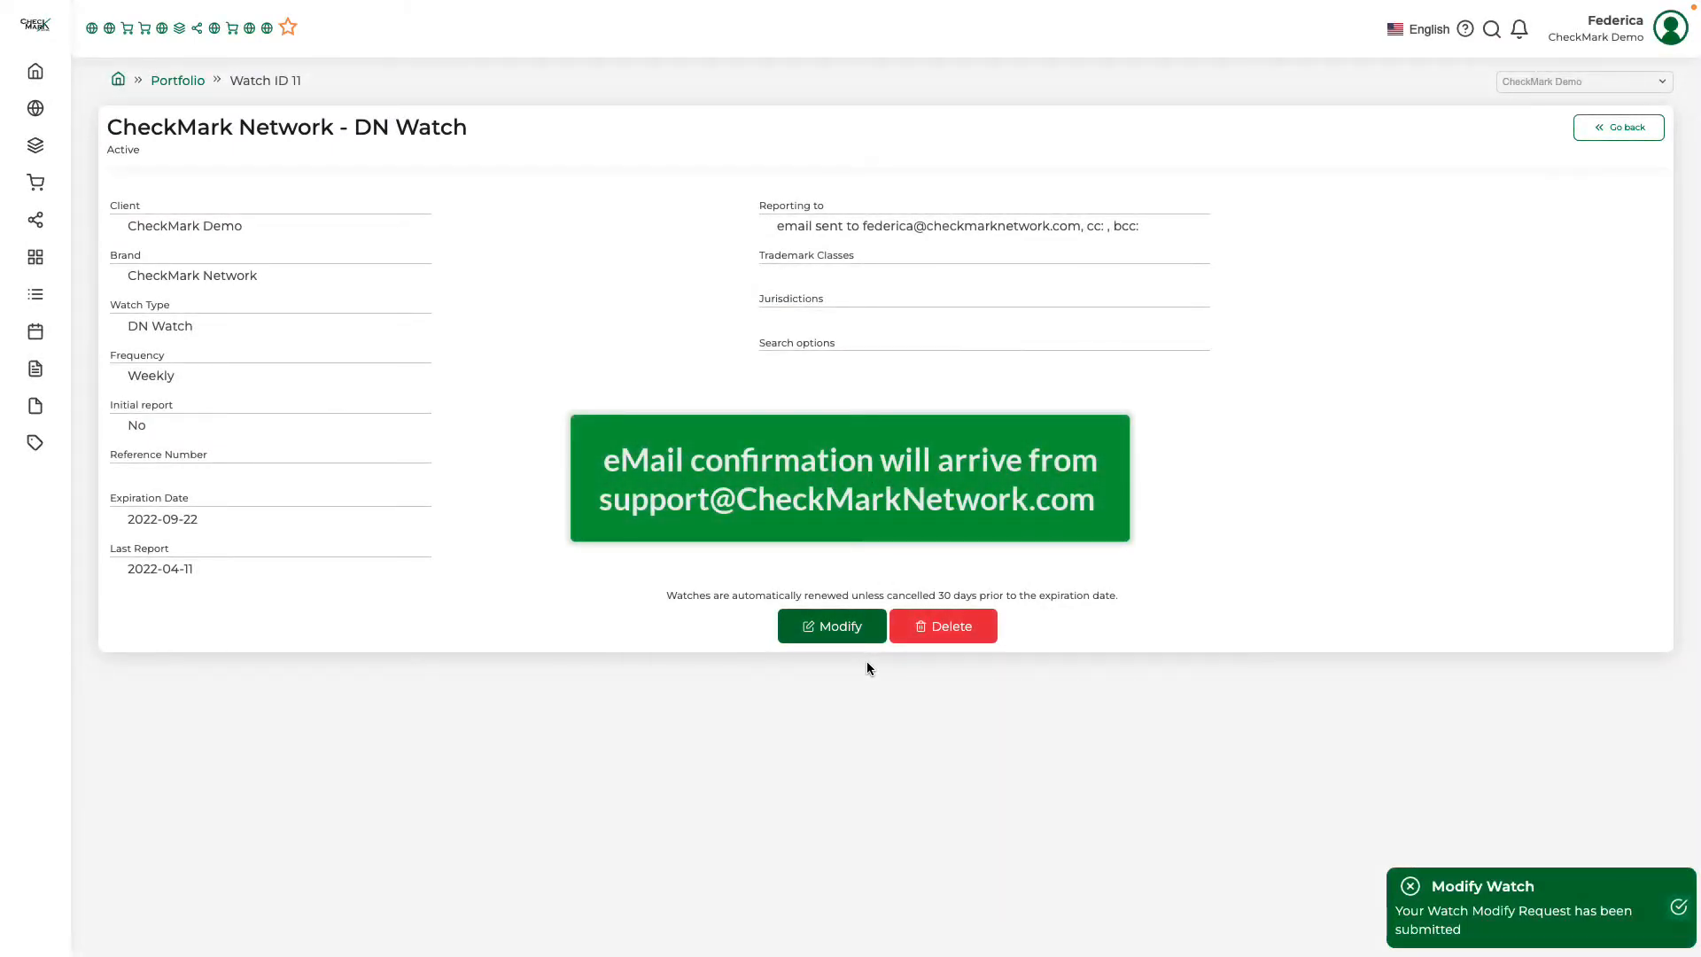
Start a deletion request for this watch with the special instruction "FREE TEXT FIELD", and return to the portfolio
{"action": "left_click", "coordinate": [945, 636]}
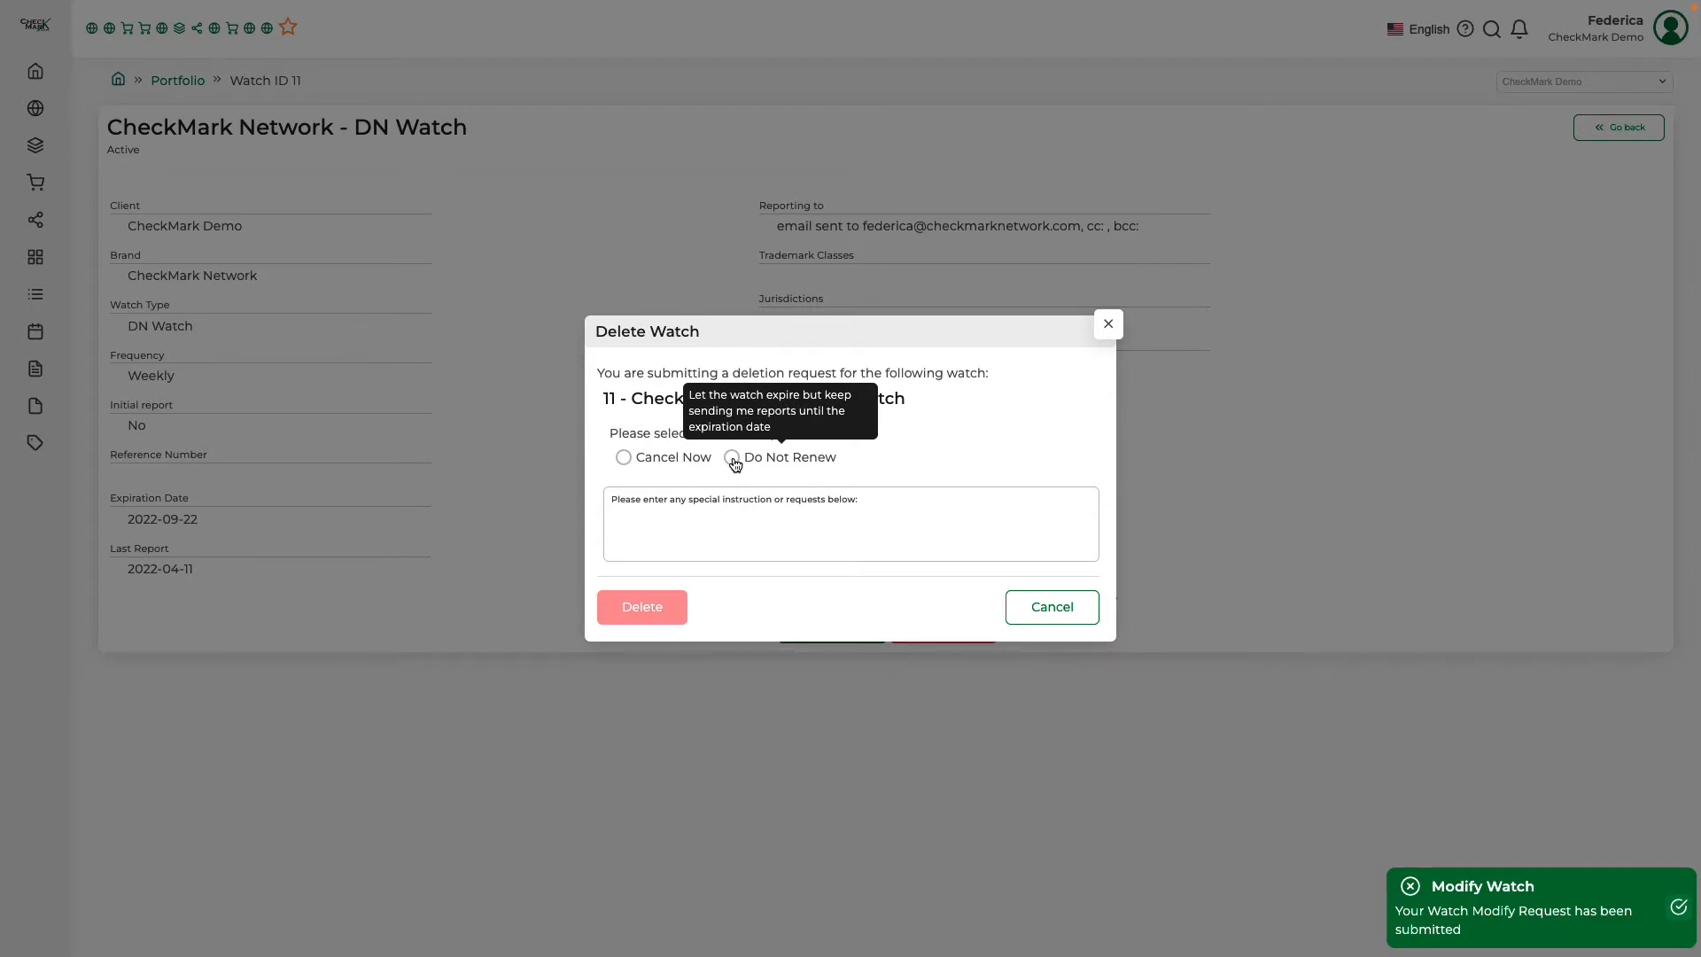
{"action": "left_click", "coordinate": [697, 530]}
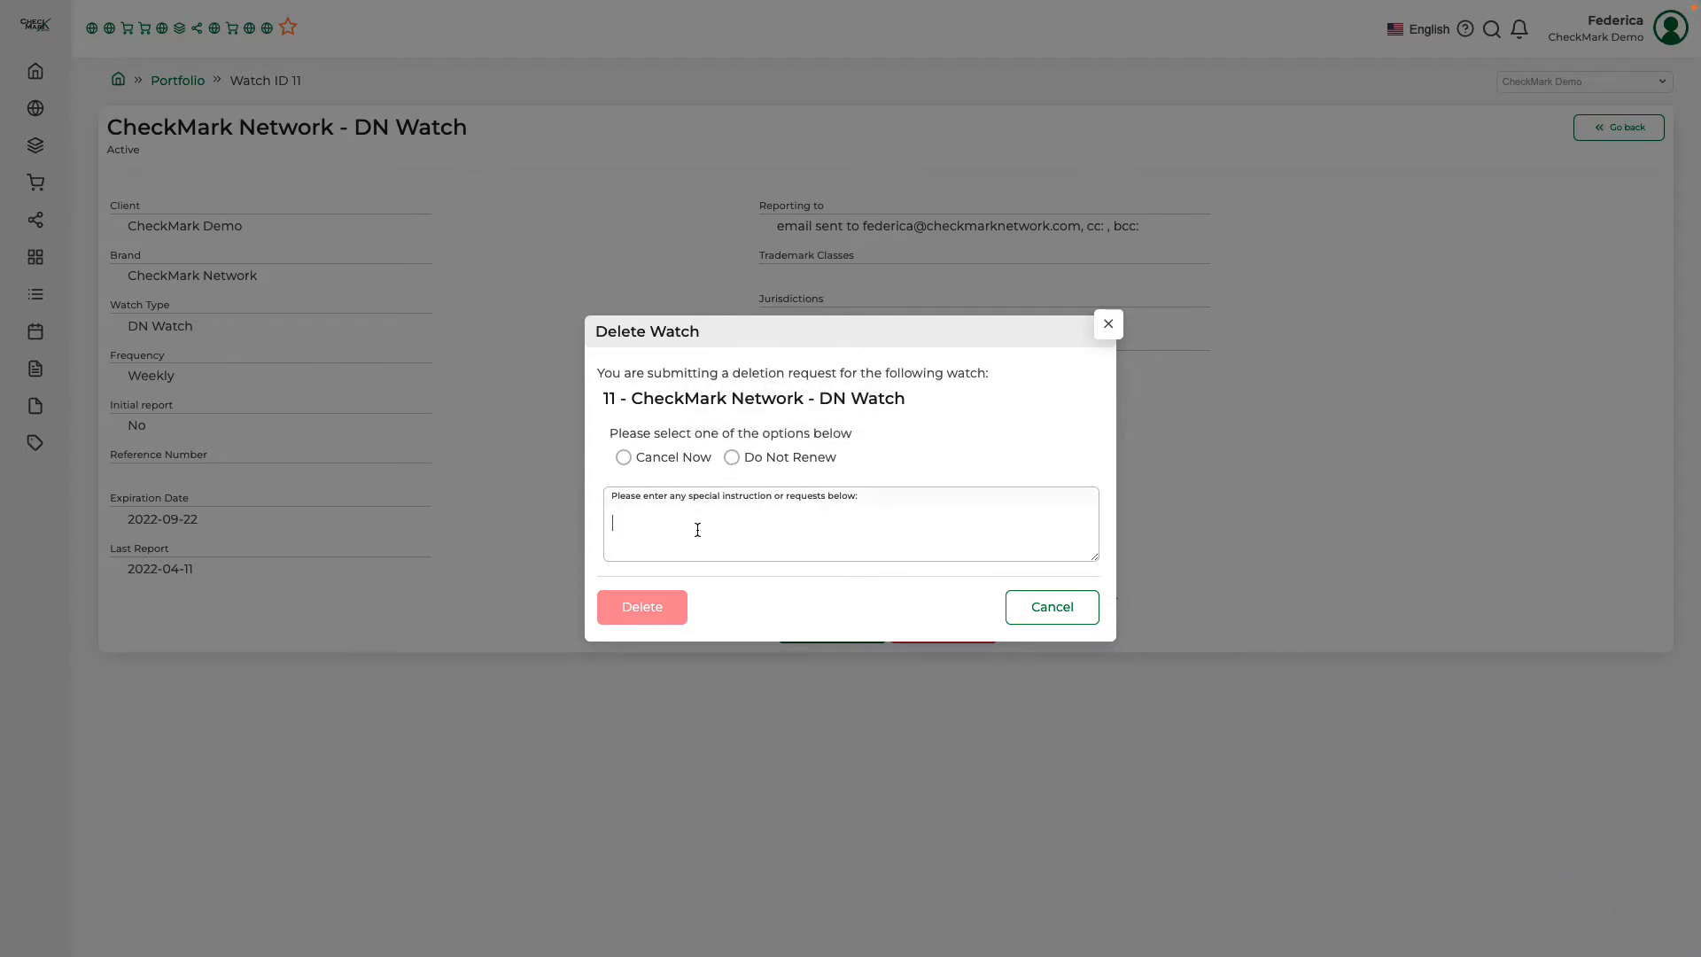
{"action": "type", "text": "FREE TEXT FIELD"}
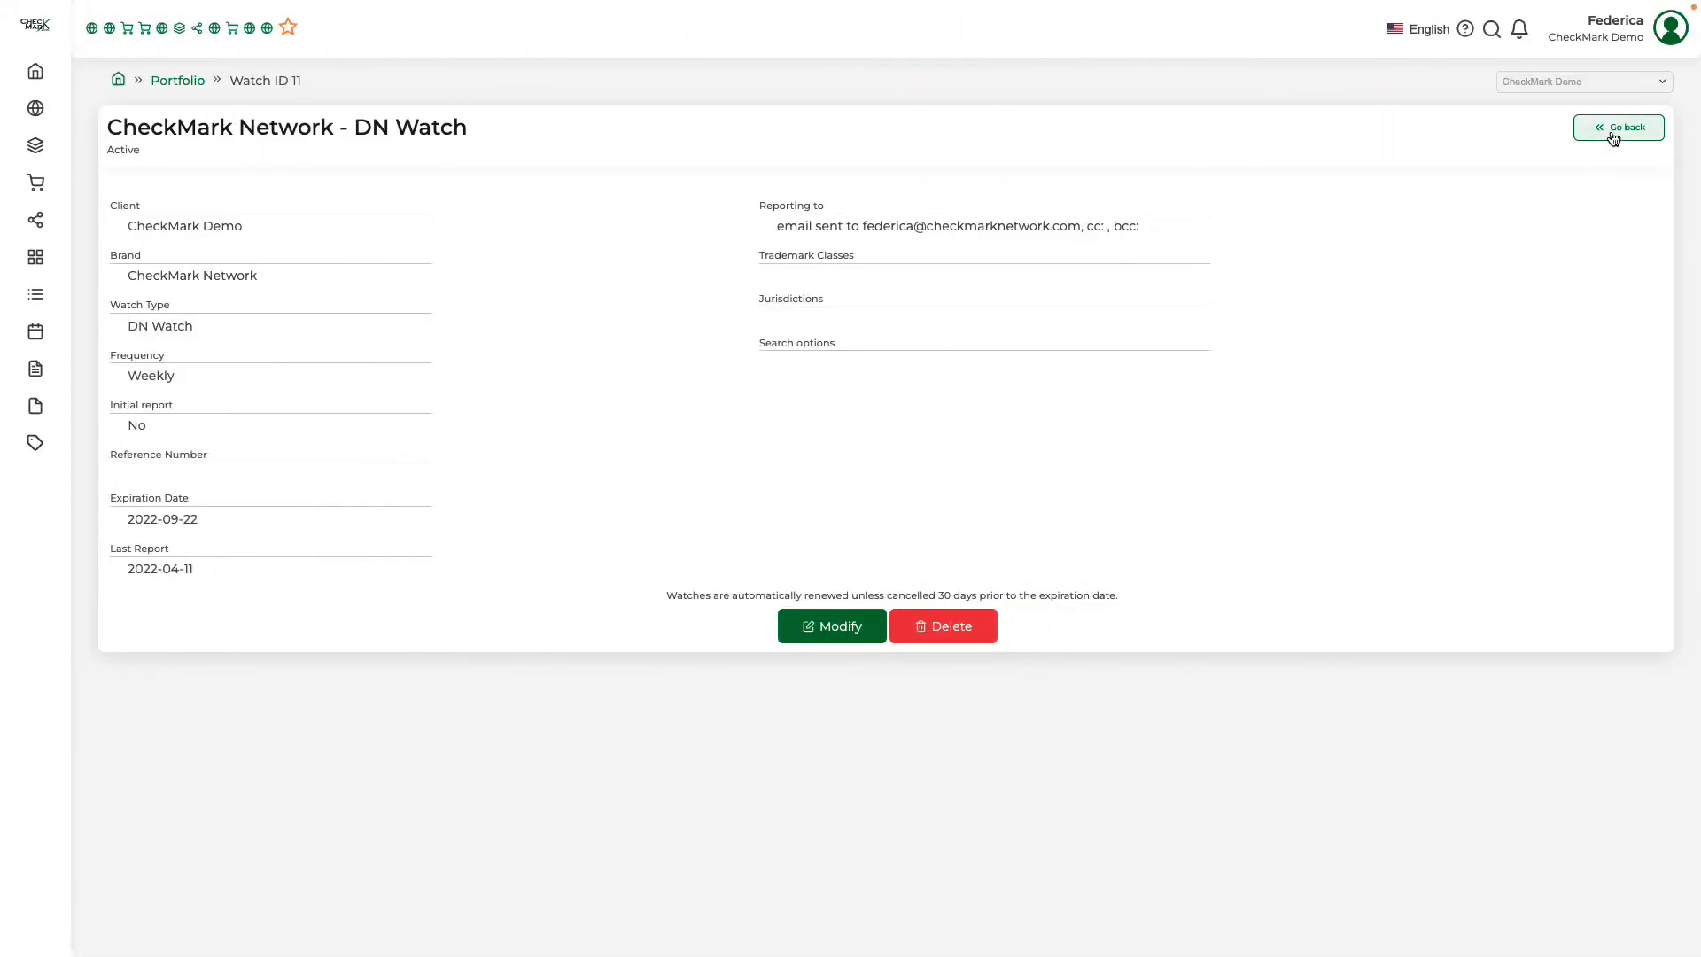
{"action": "left_click", "coordinate": [1610, 130]}
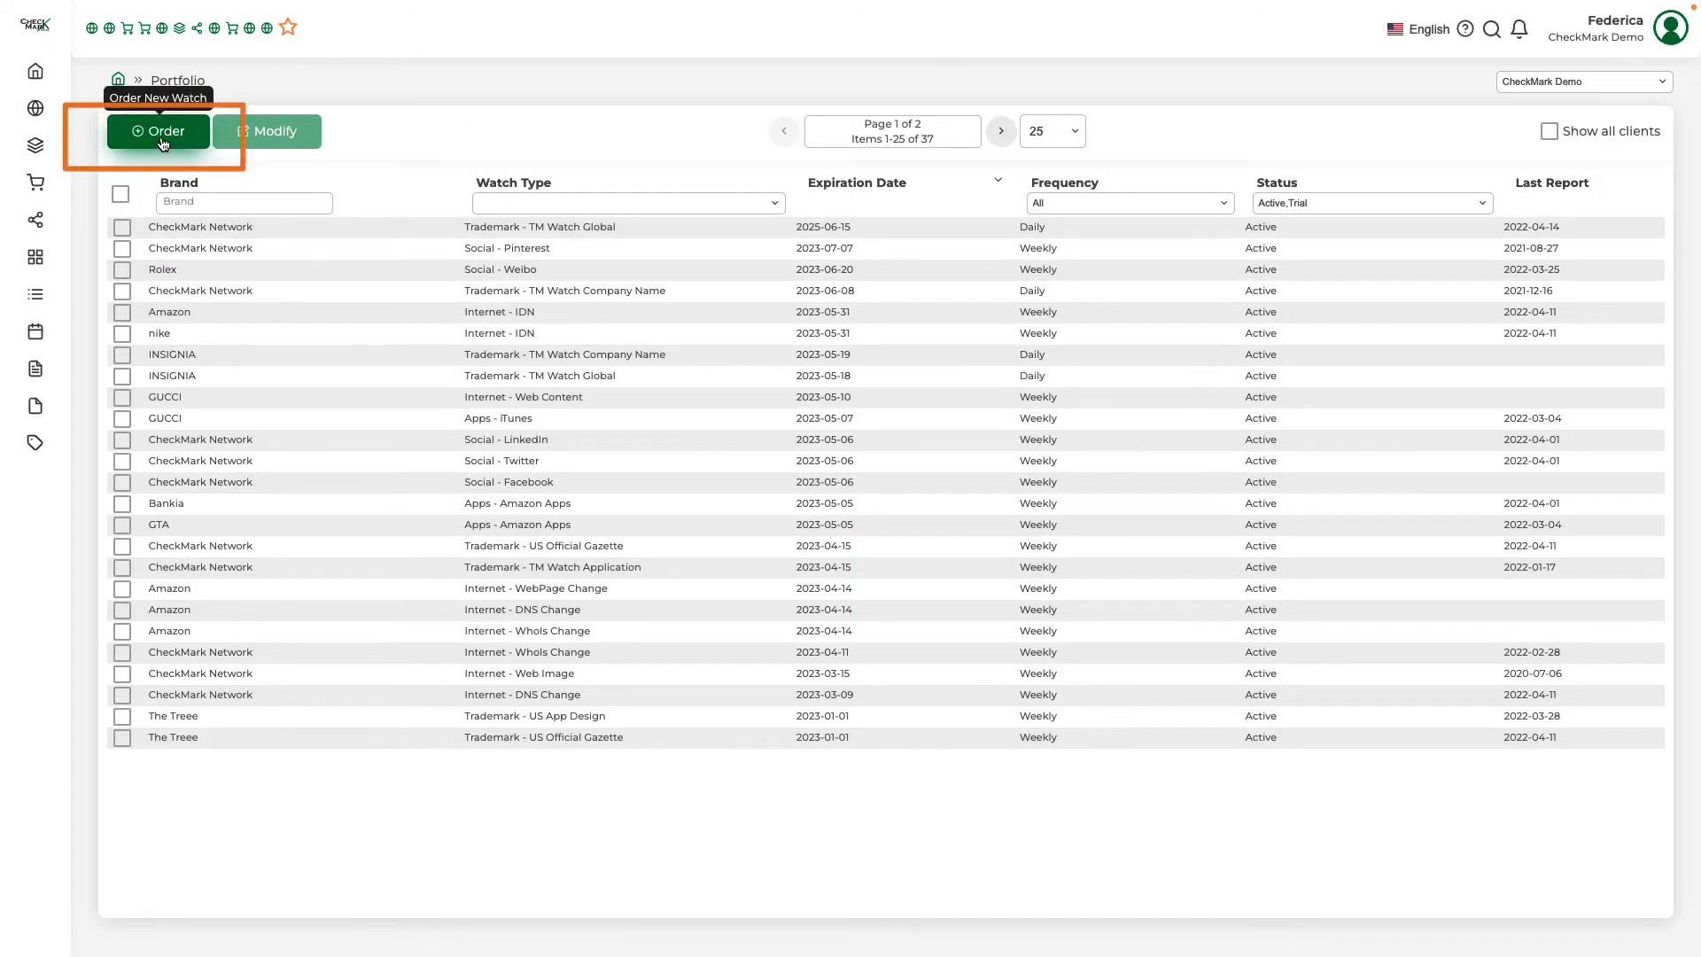
Start a new watch order for the brand "Your Brand" with the watch type Trademark - TM Global Ownership
{"action": "left_click", "coordinate": [163, 142]}
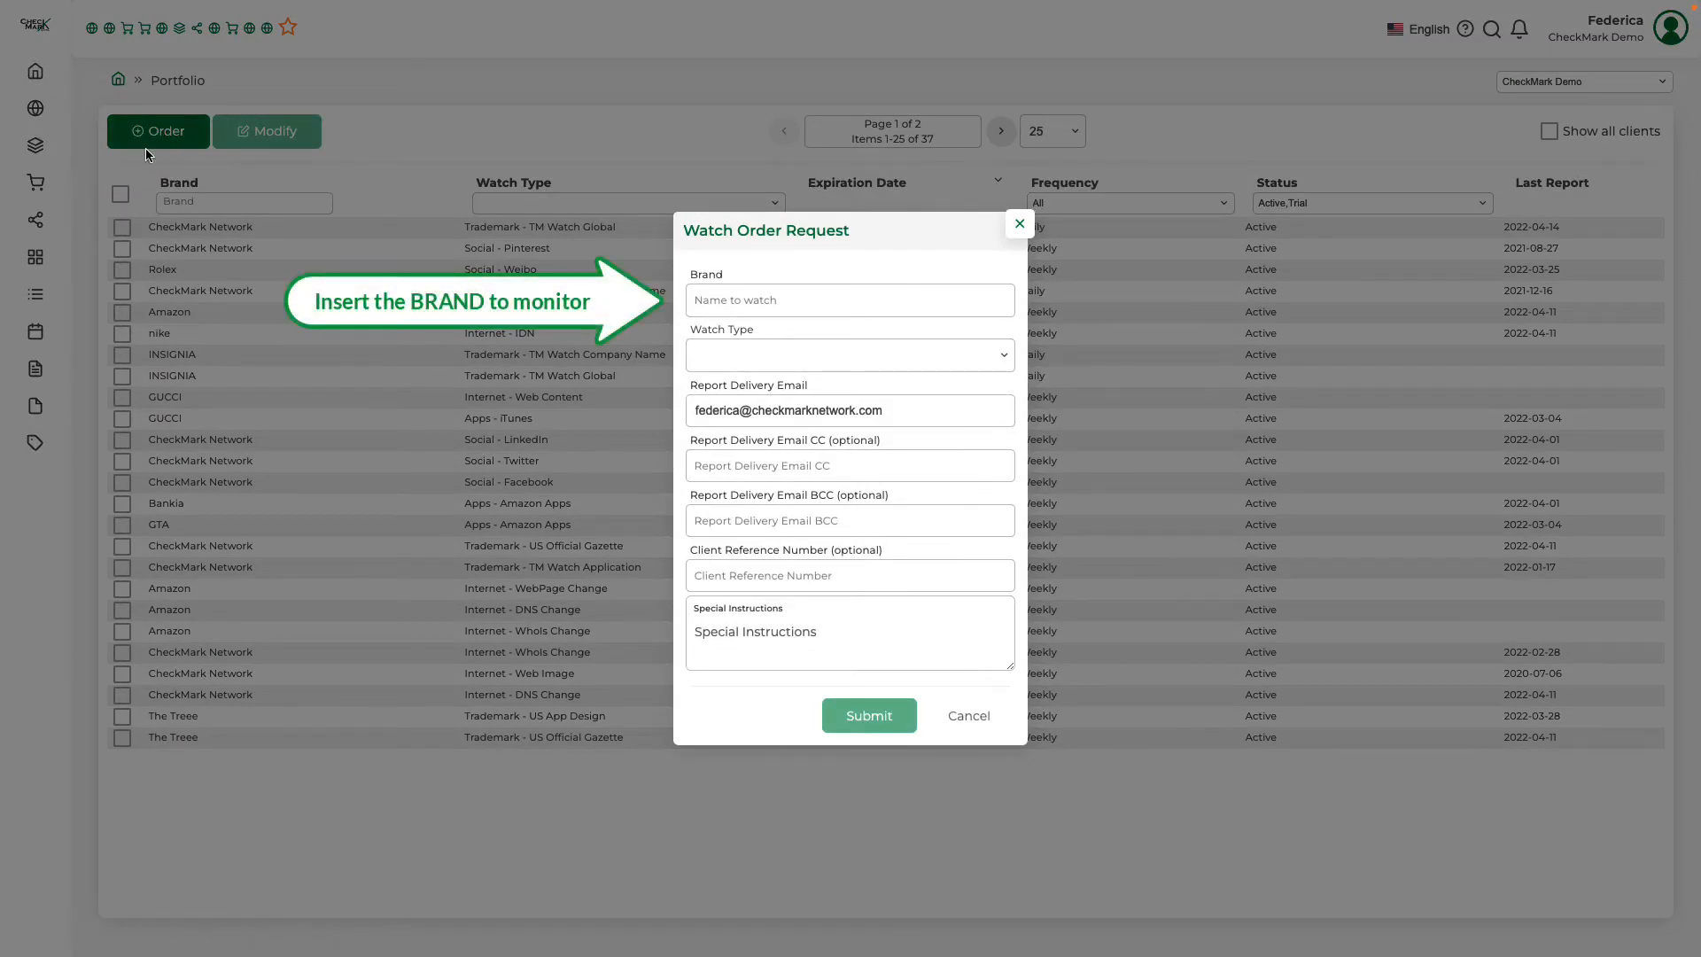
{"action": "left_click", "coordinate": [850, 300]}
{"action": "type", "text": "Your"}
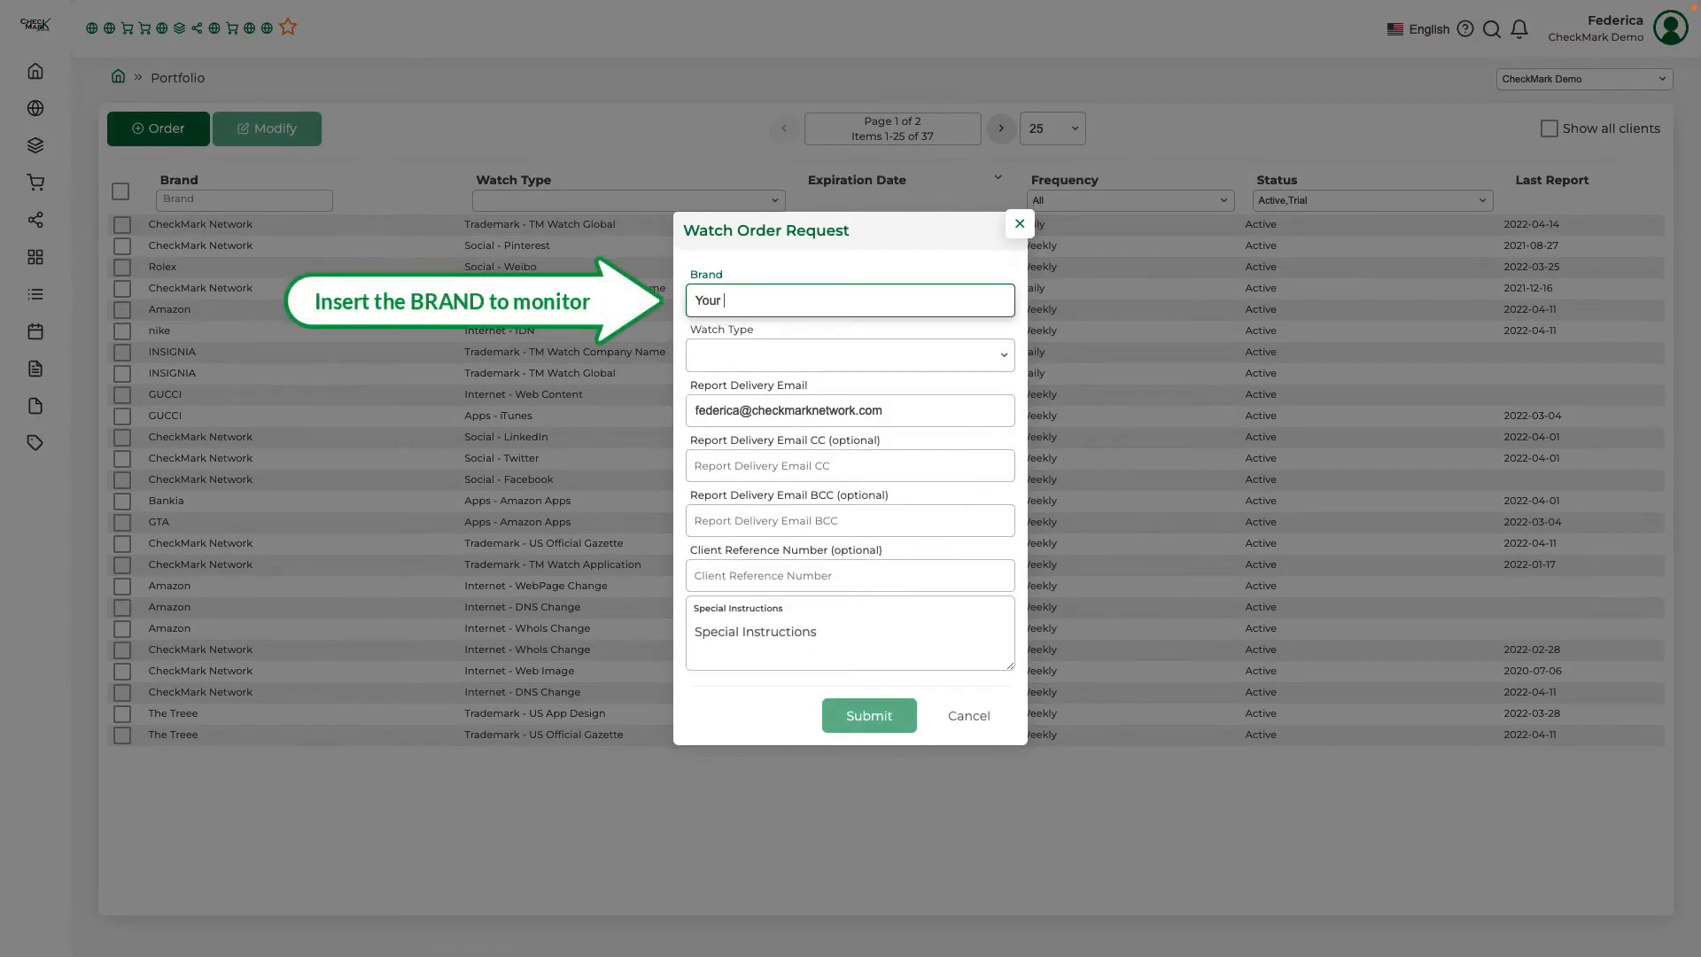
{"action": "type", "text": " Brand"}
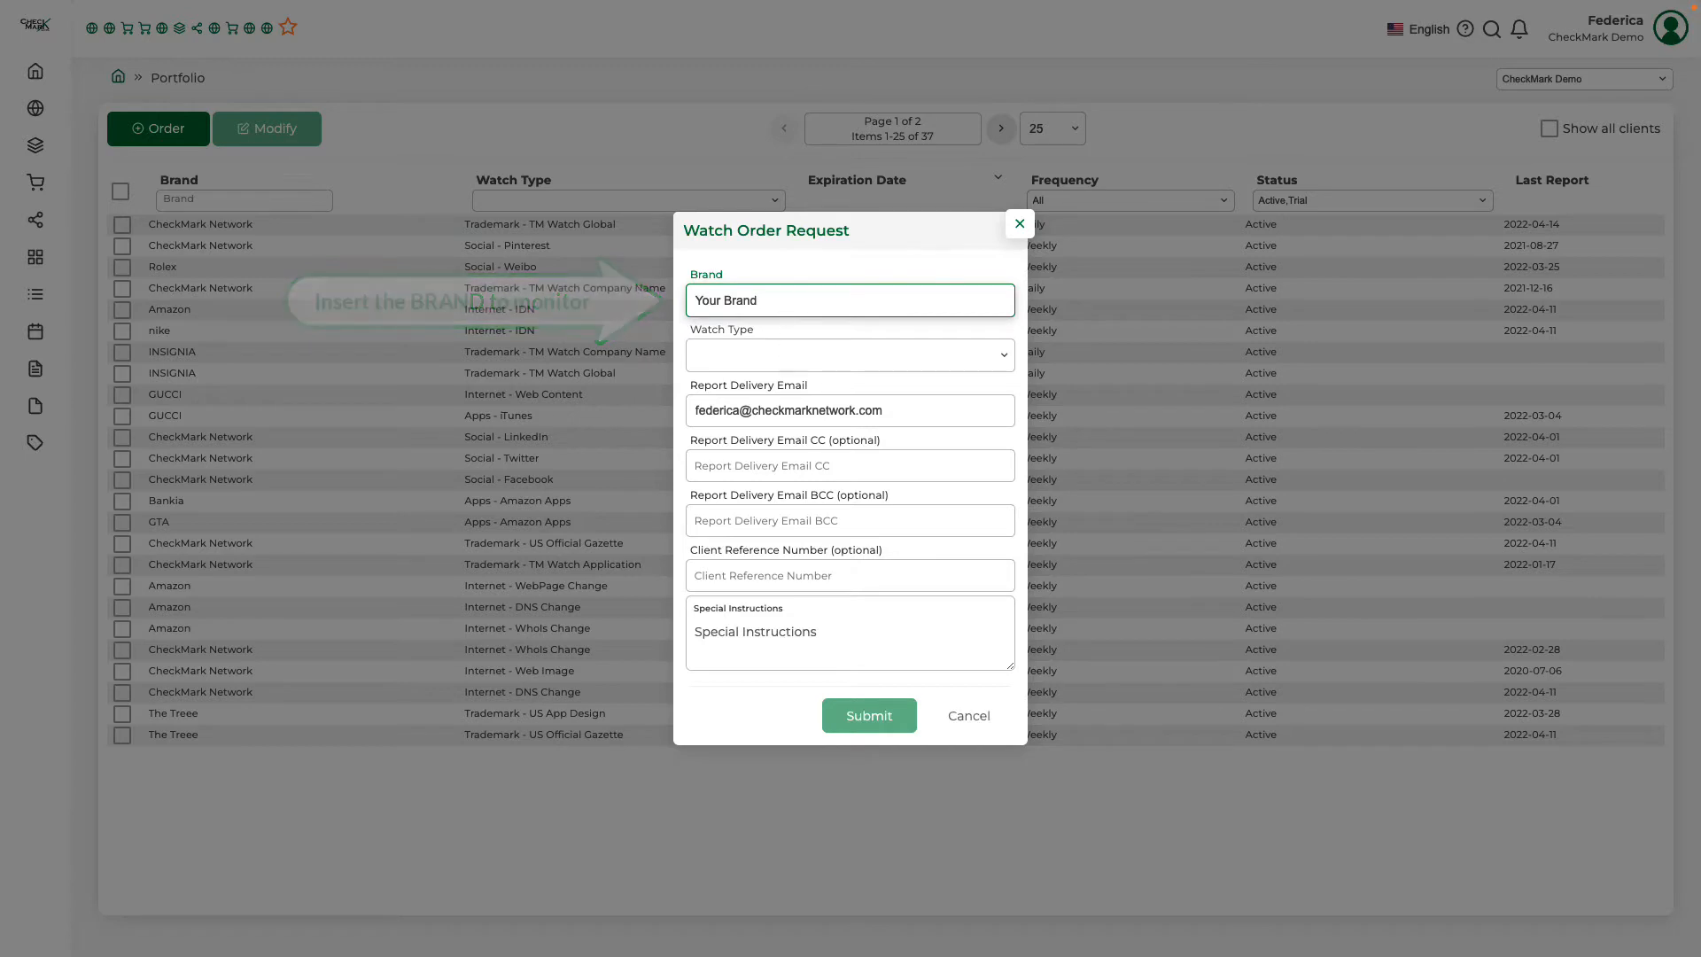
{"action": "left_click", "coordinate": [1002, 361]}
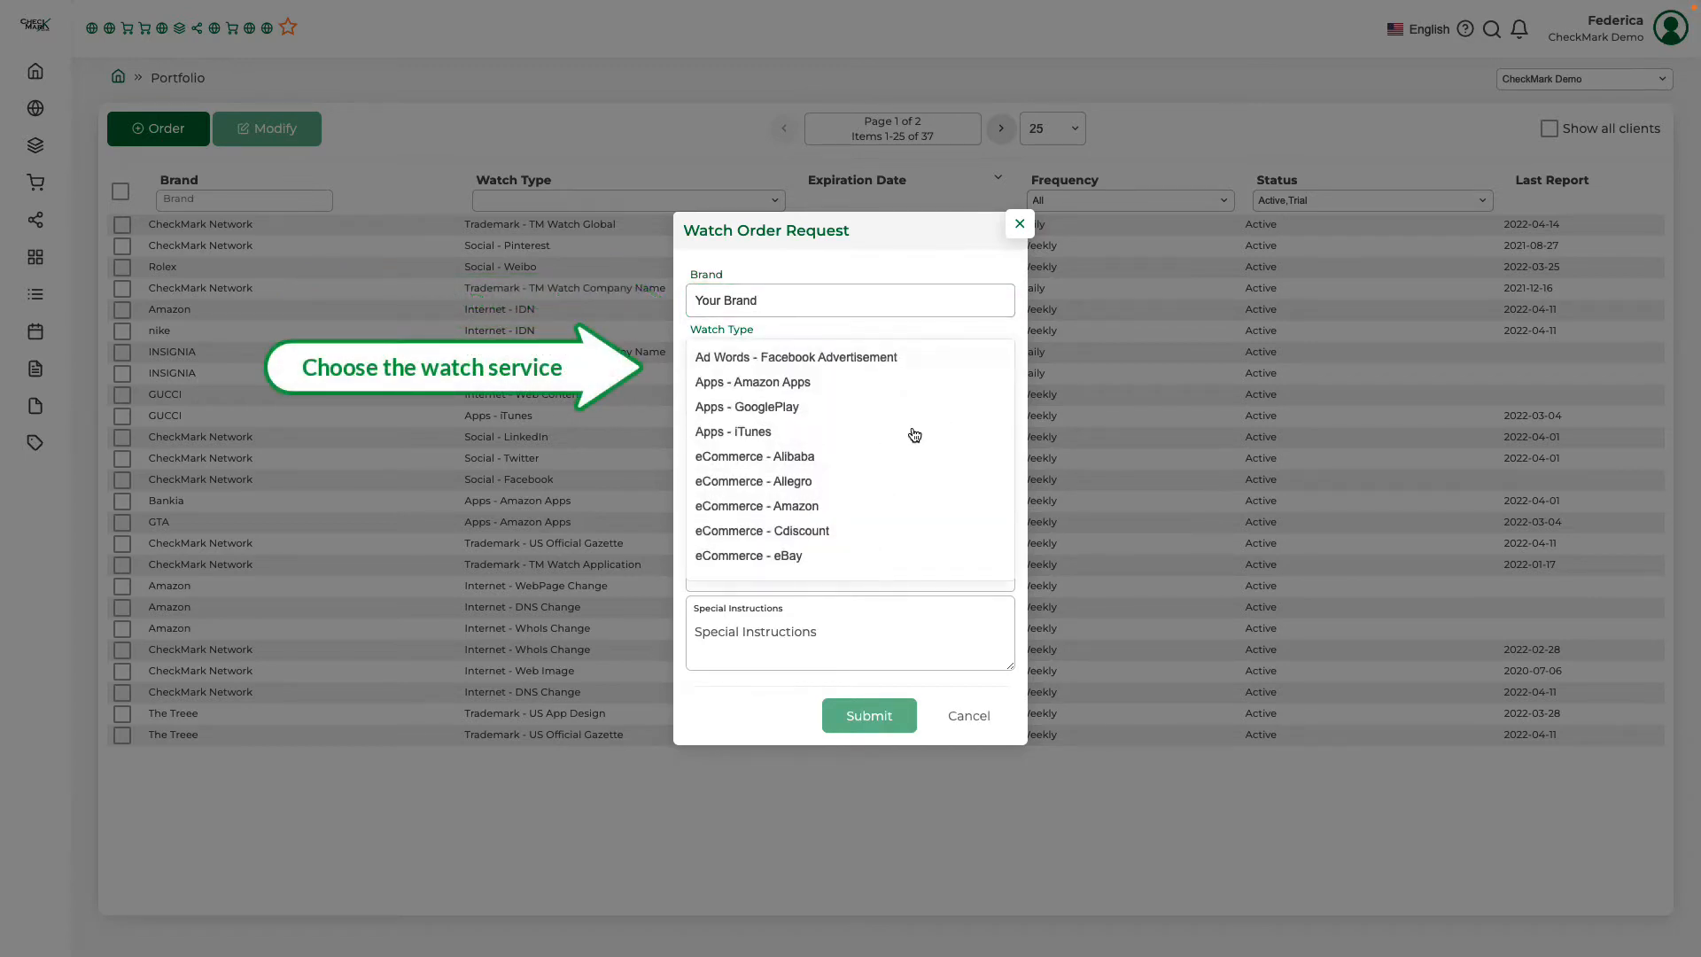
{"action": "scroll", "coordinate": [913, 439], "scroll_direction": "down", "scroll_amount": 5}
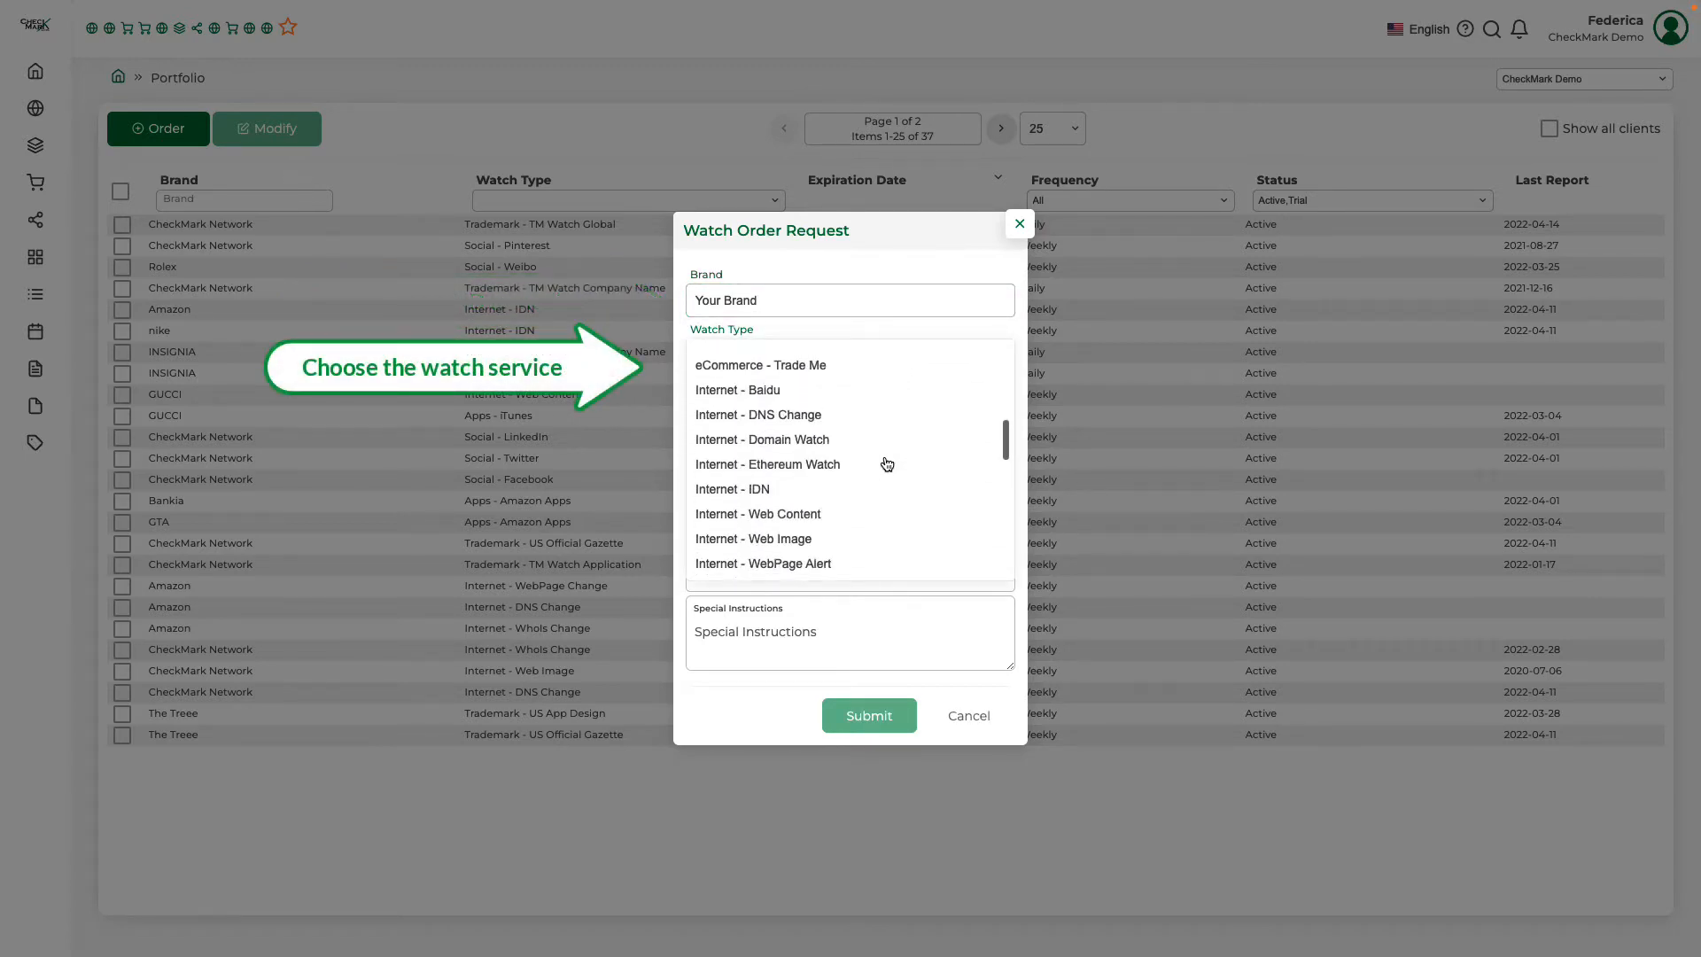
{"action": "scroll", "coordinate": [887, 464], "scroll_direction": "down", "scroll_amount": 10}
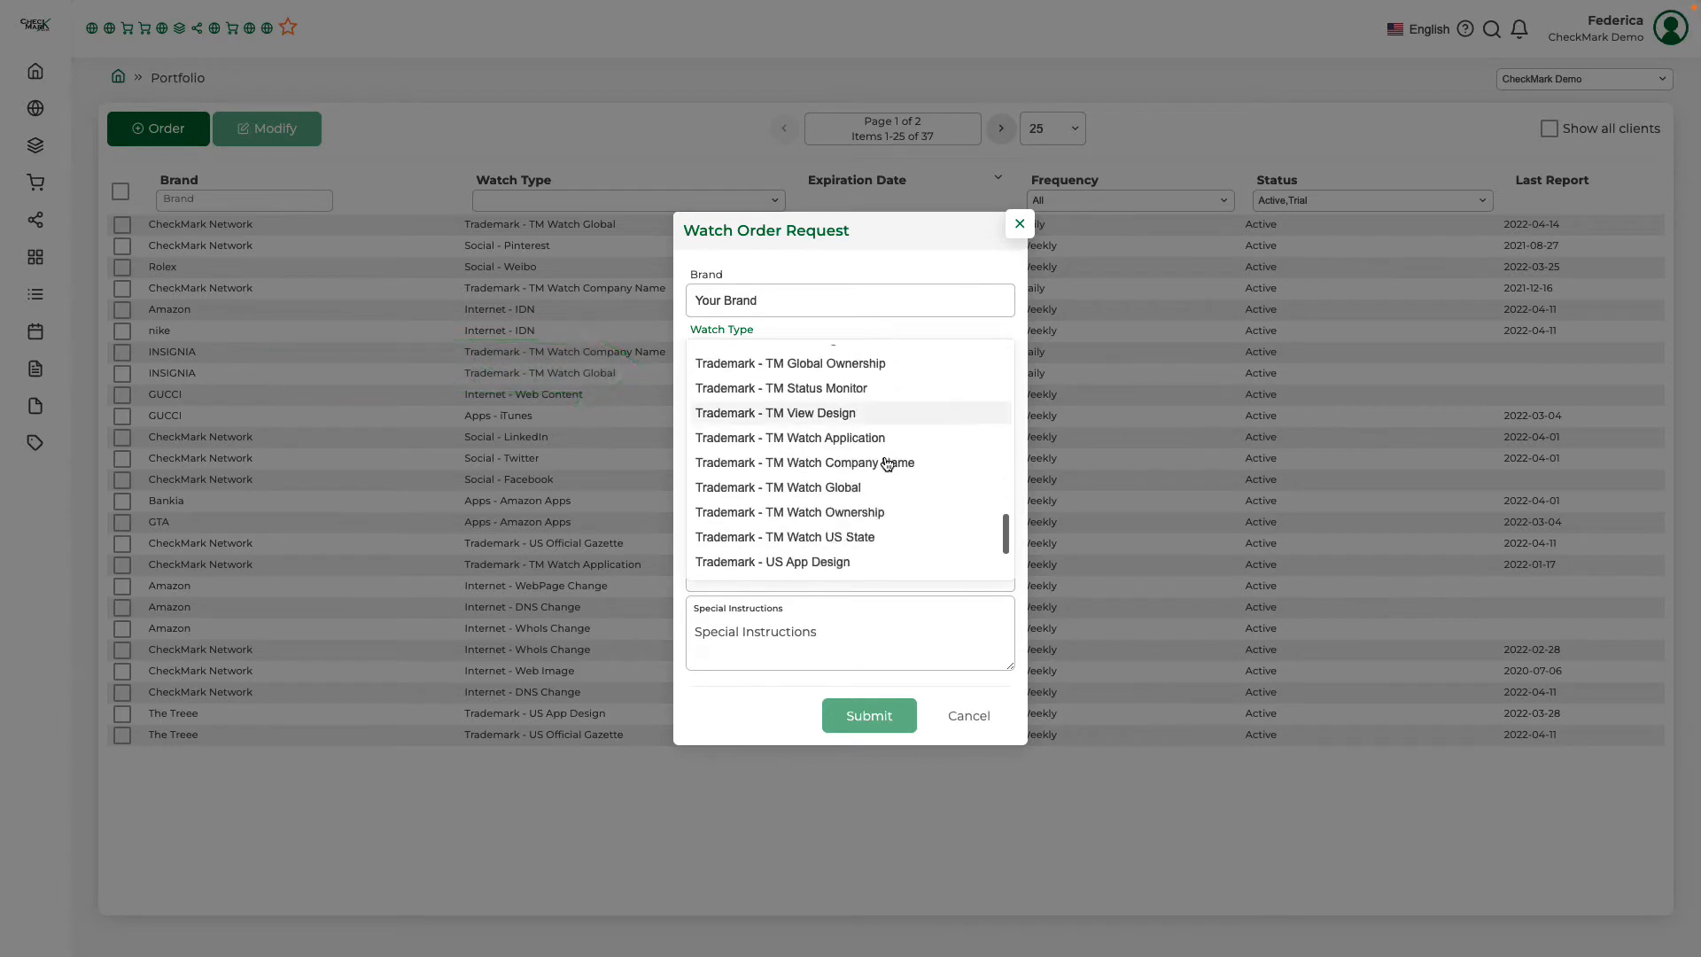
{"action": "left_click", "coordinate": [898, 364]}
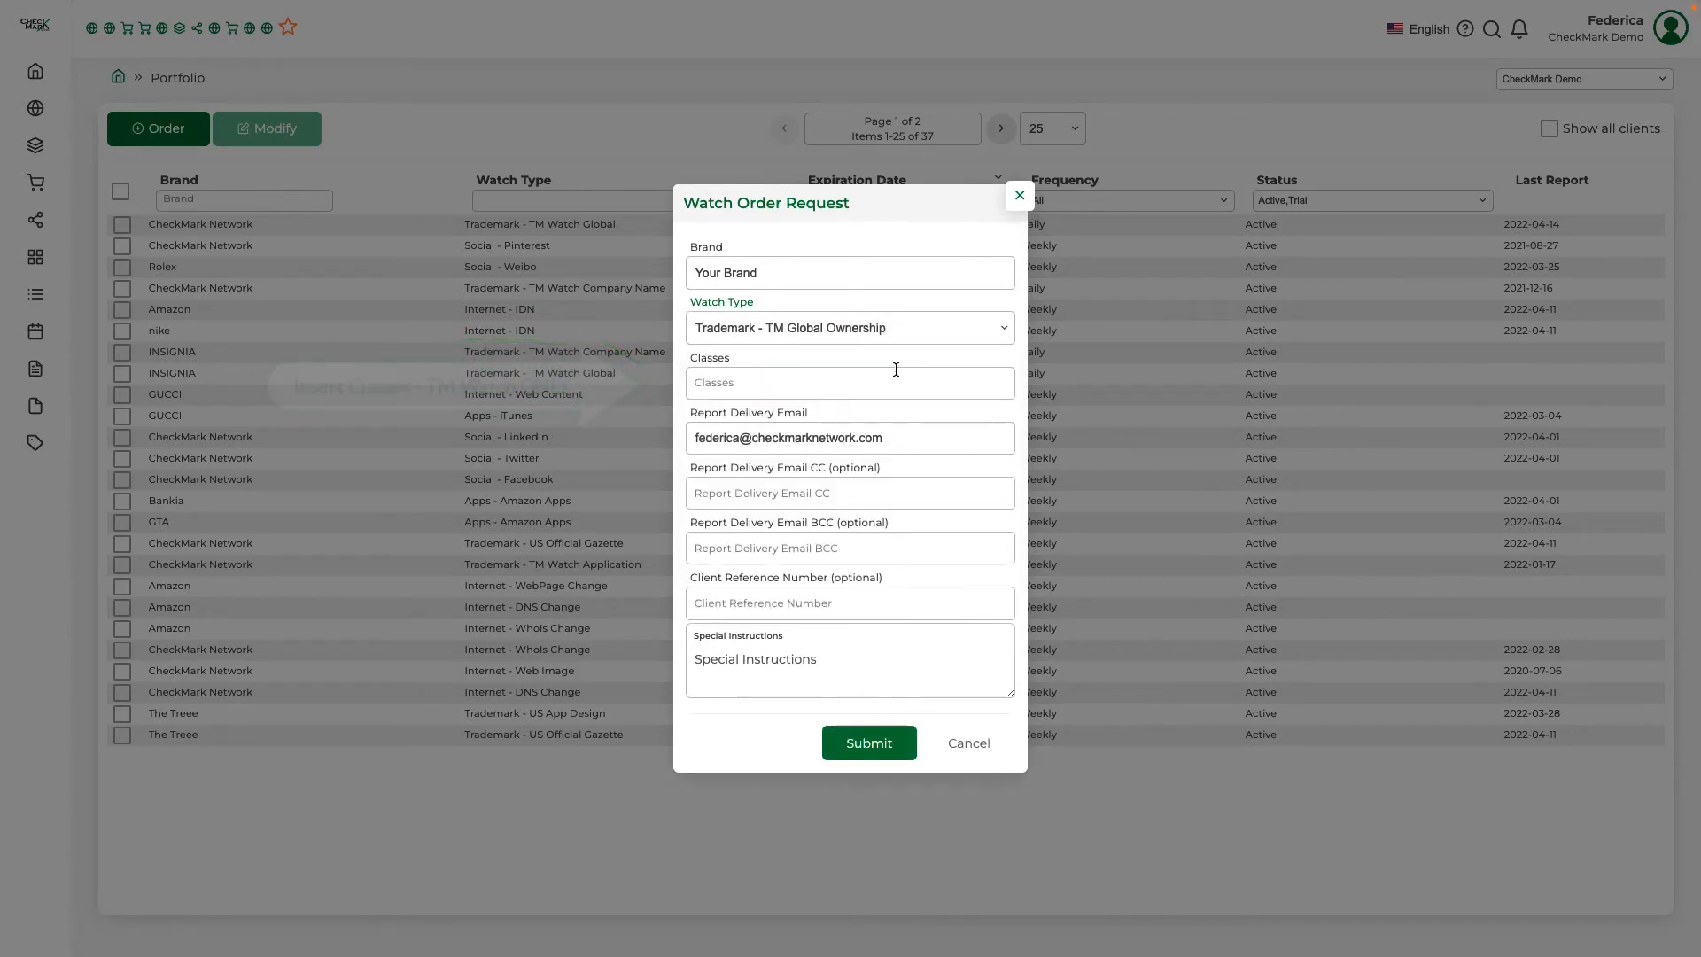
Review the order's Classes, Report Delivery Email, CC, BCC and Client Reference Number fields
{"action": "left_click", "coordinate": [896, 387]}
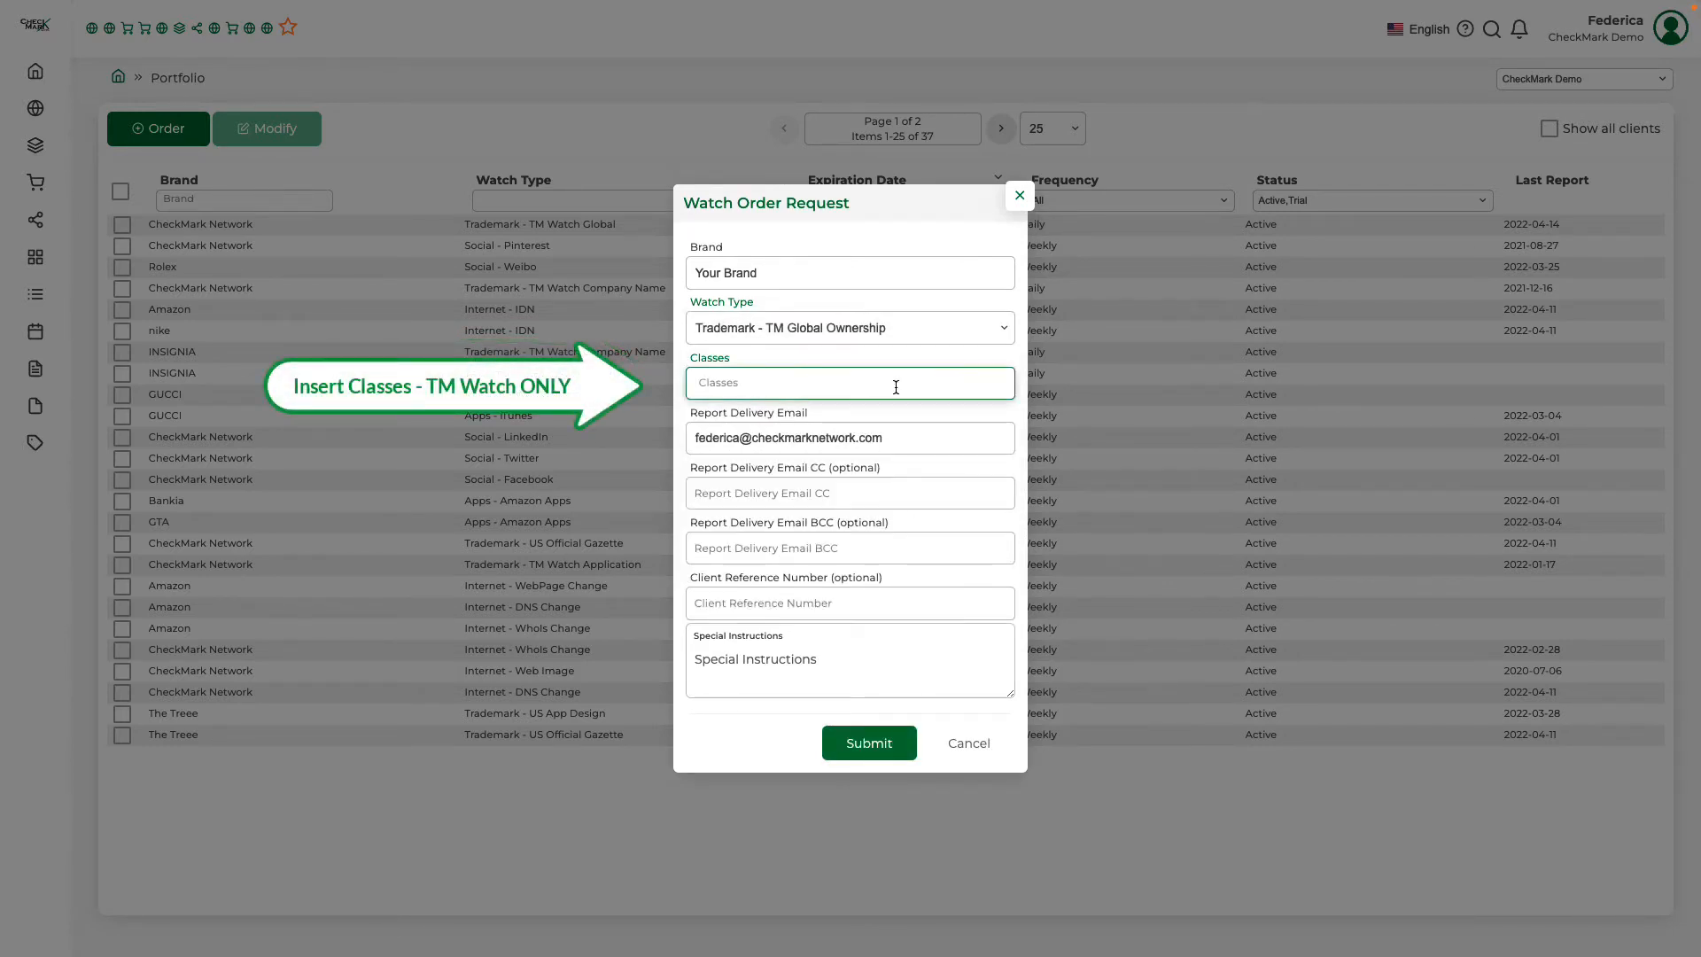
{"action": "left_click", "coordinate": [934, 438]}
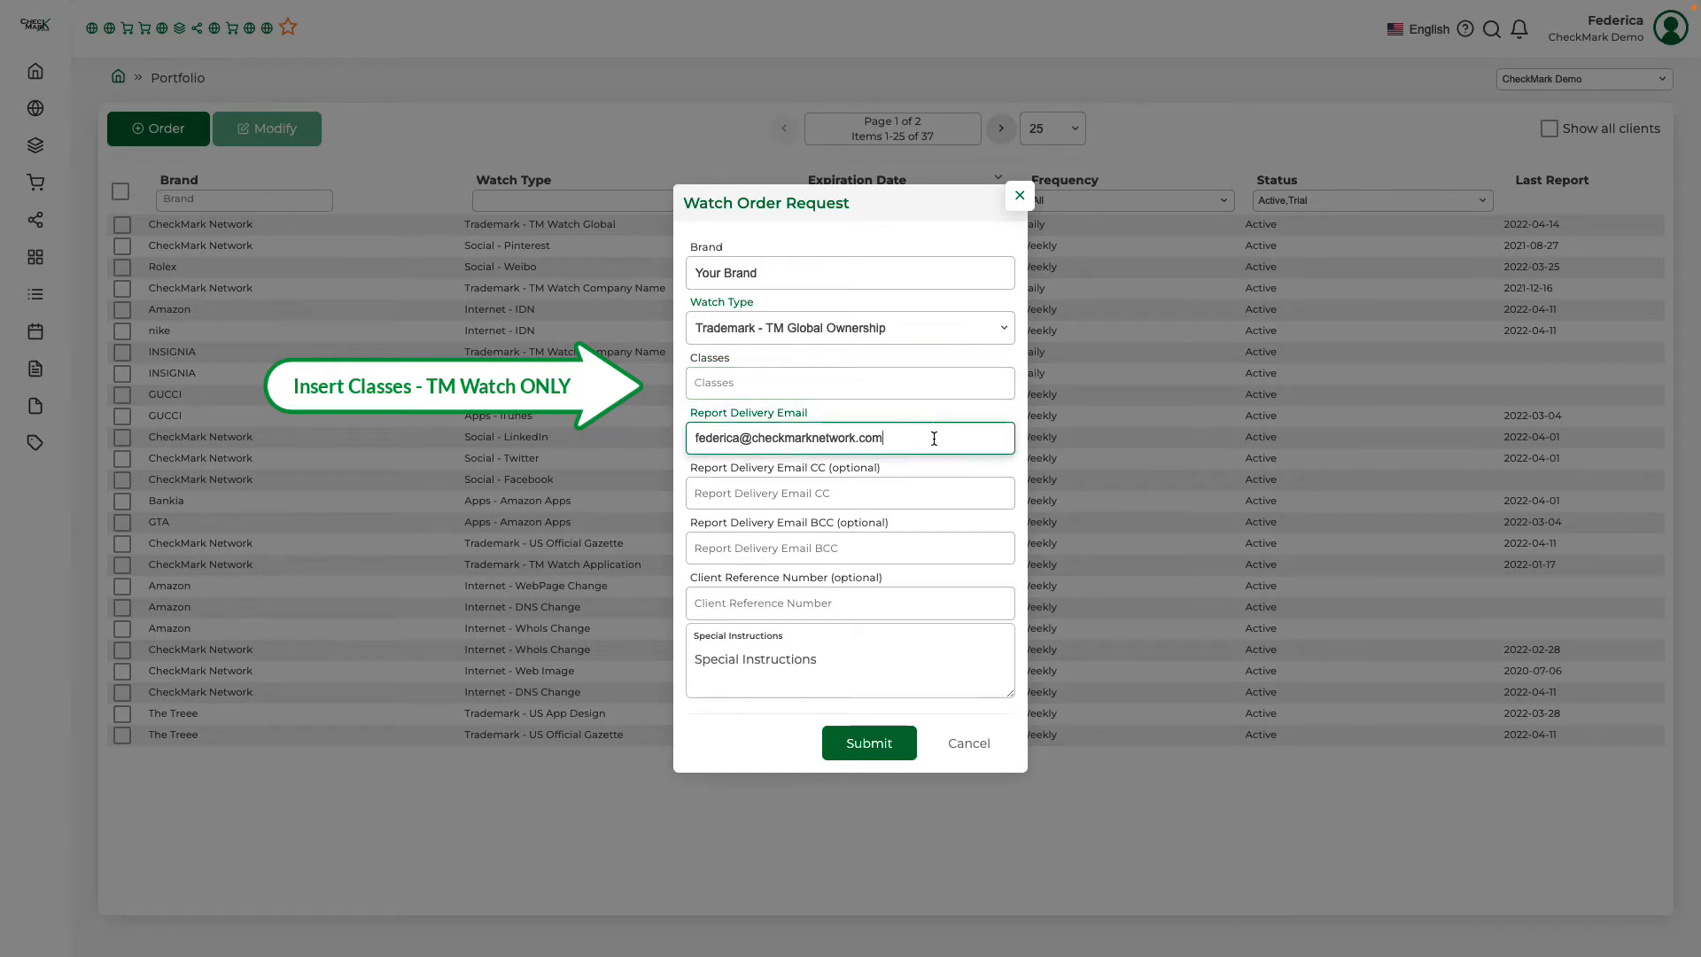
{"action": "left_click", "coordinate": [930, 492]}
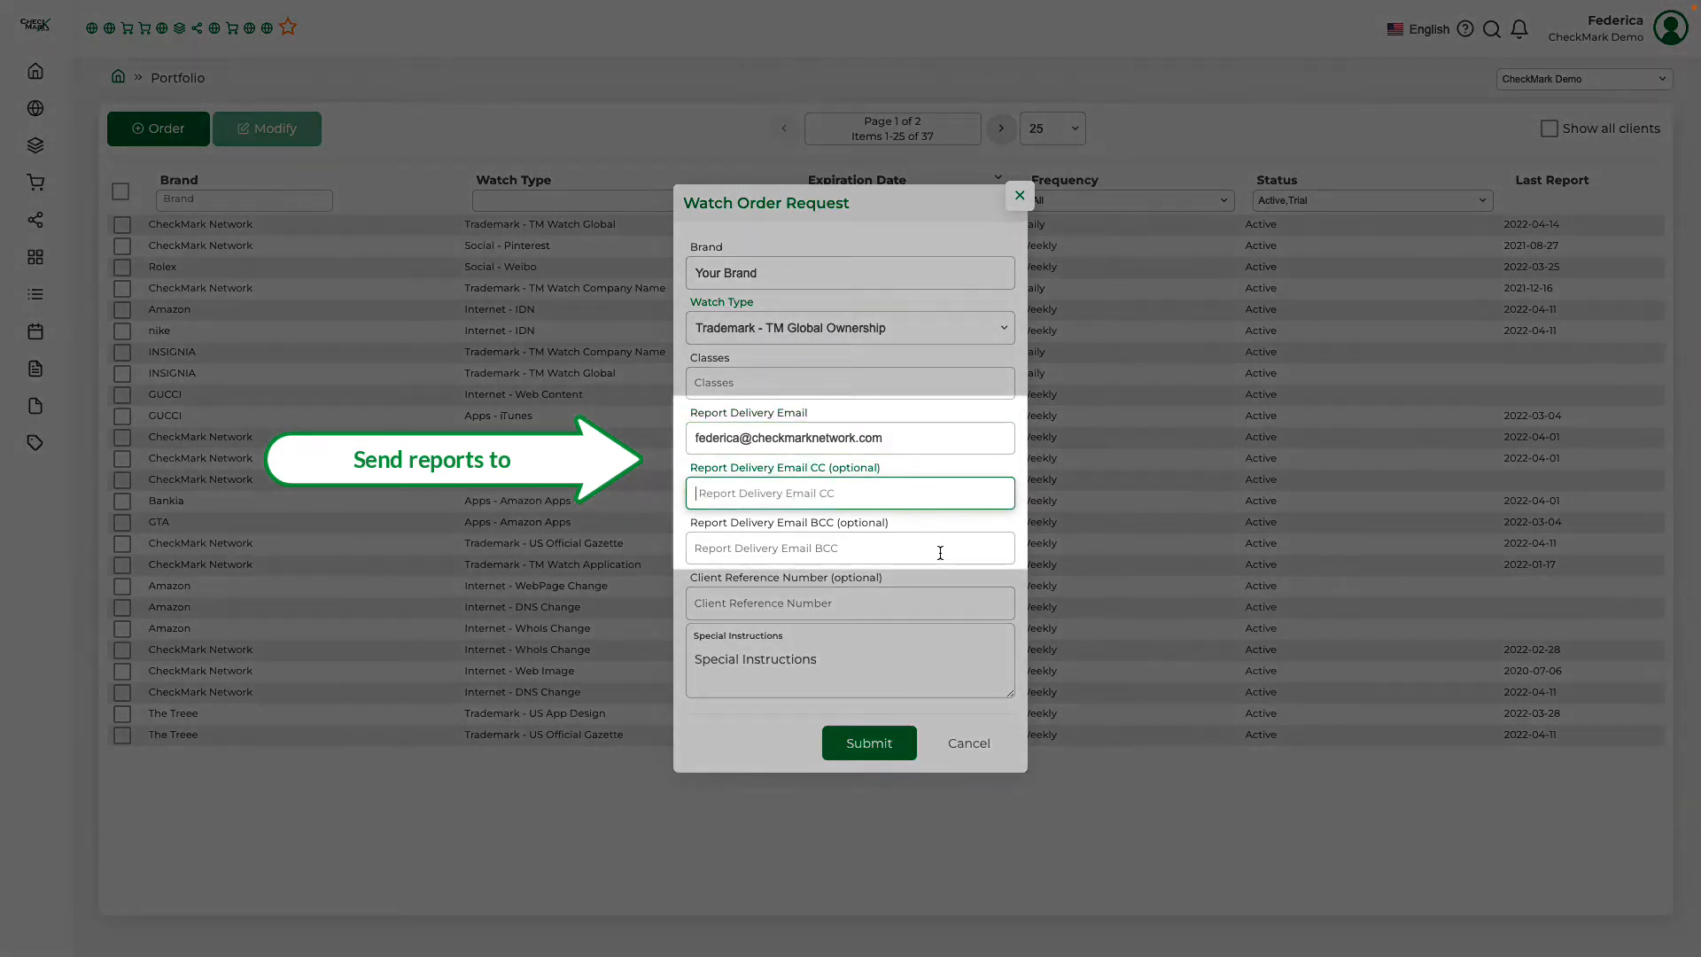
{"action": "left_click", "coordinate": [939, 552]}
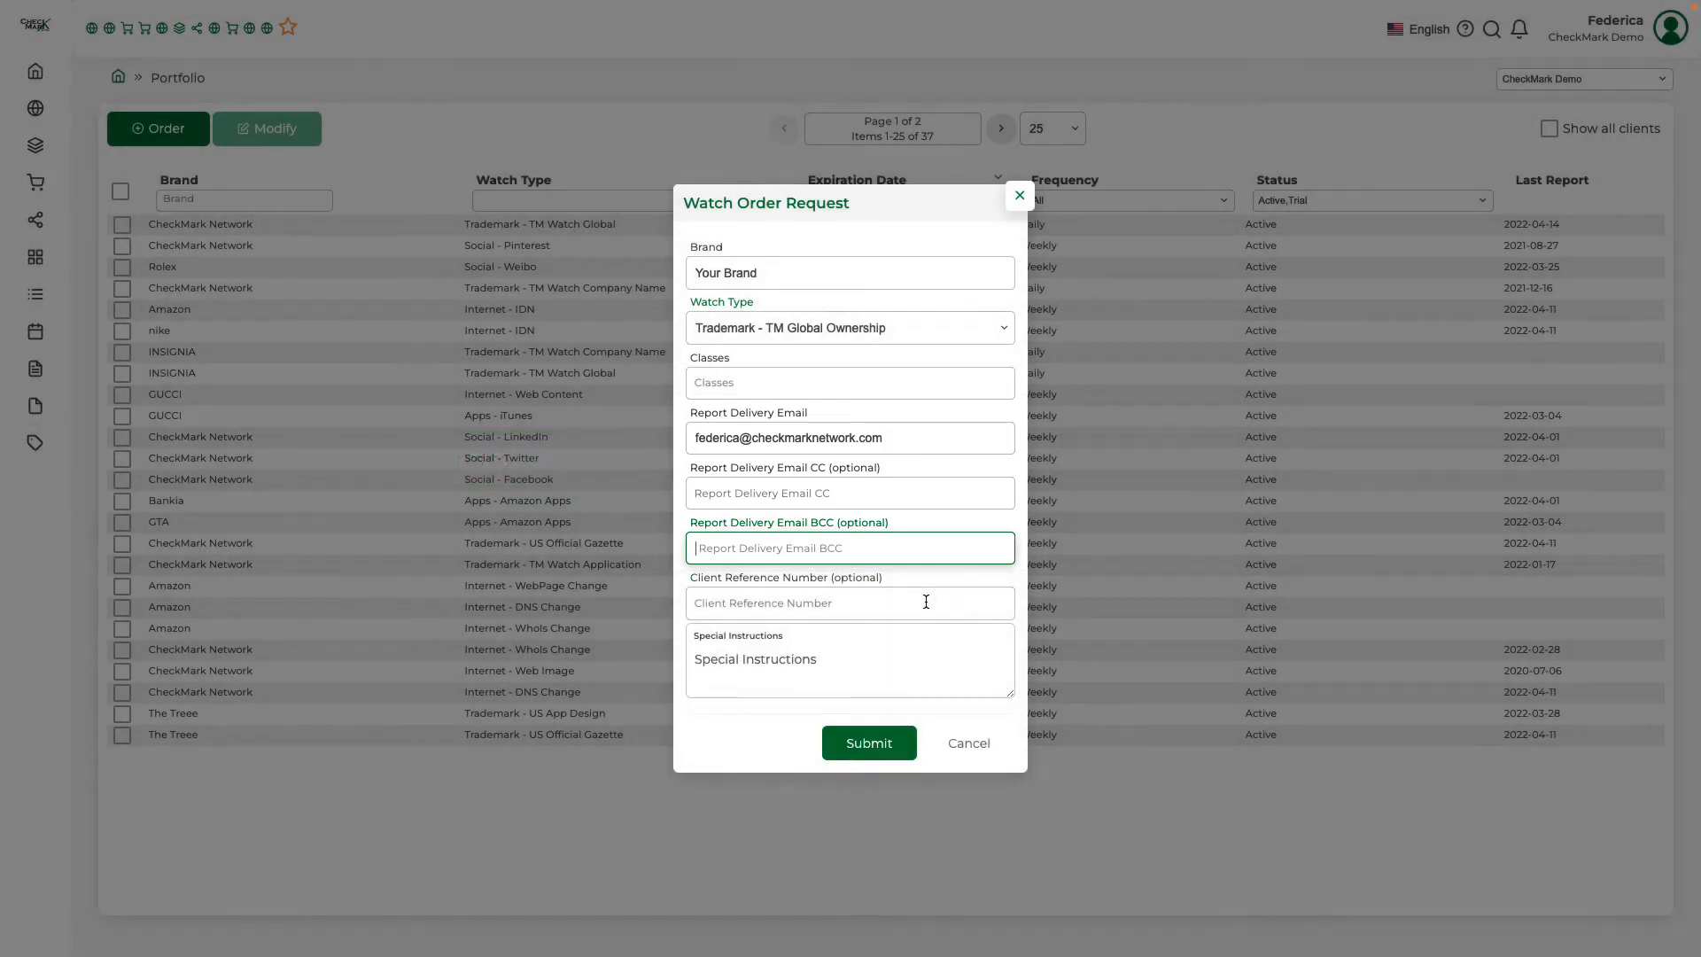
{"action": "left_click", "coordinate": [926, 602]}
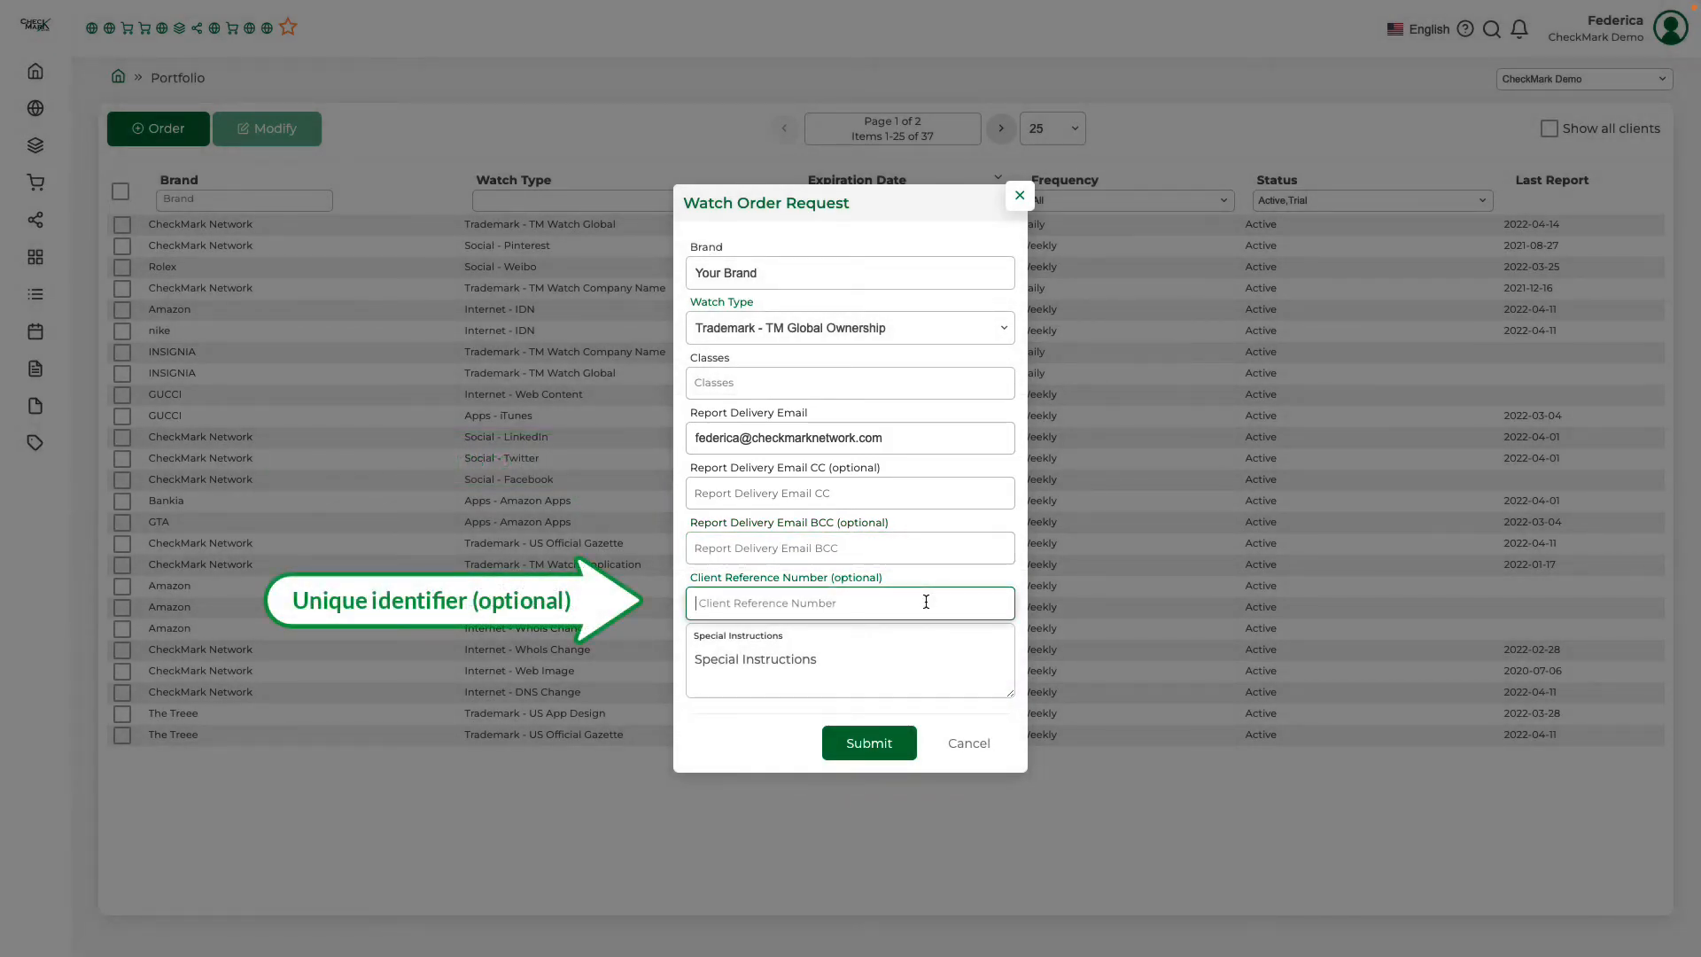
Enter "INSERT ANY SPECIAL REQUESTS HERE" as the order's special instructions and submit the watch order
{"action": "left_click", "coordinate": [842, 662]}
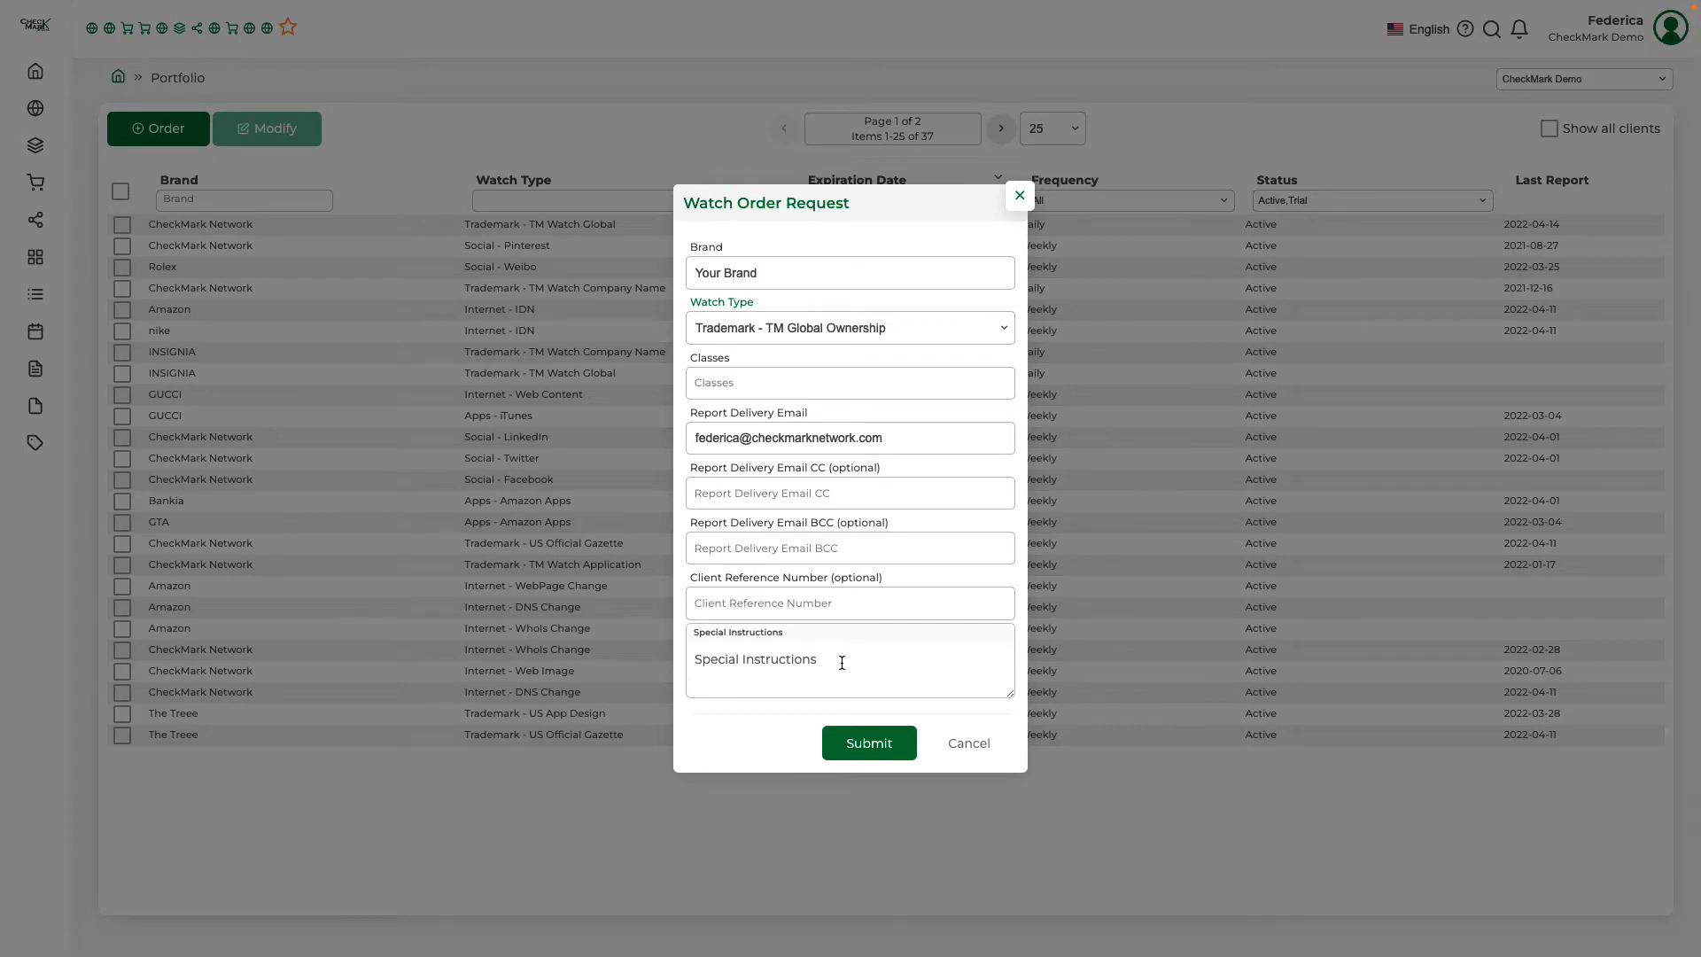
{"action": "type", "text": "INSER"}
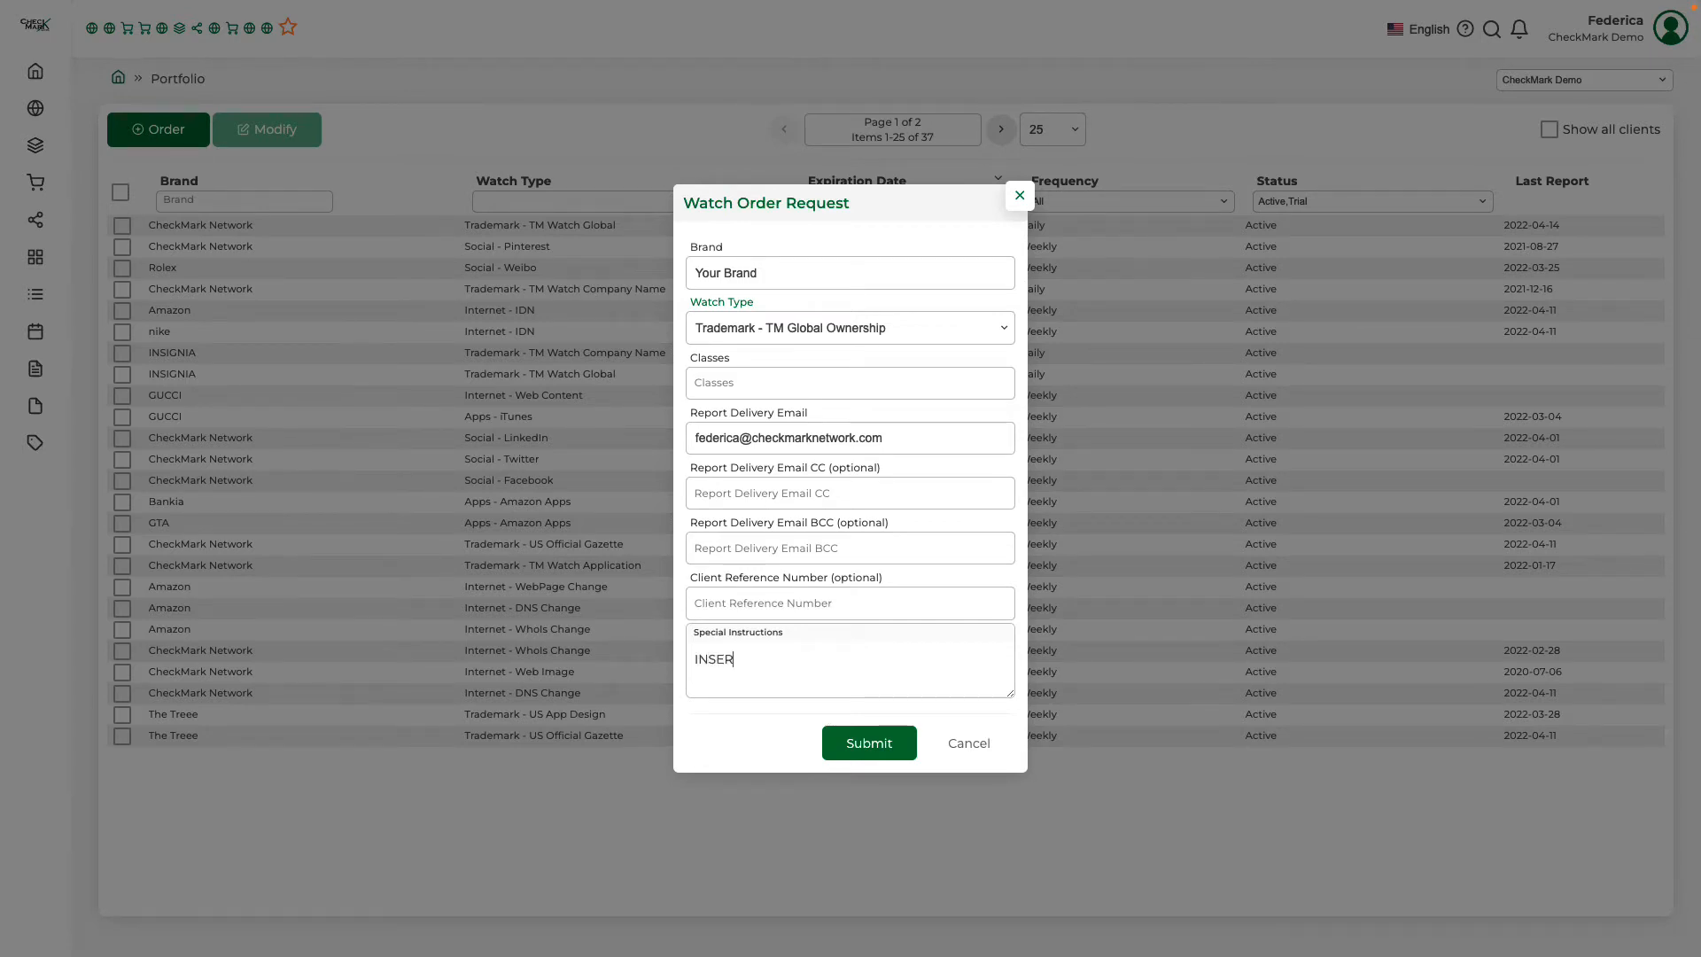
{"action": "type", "text": "T ANY SP"}
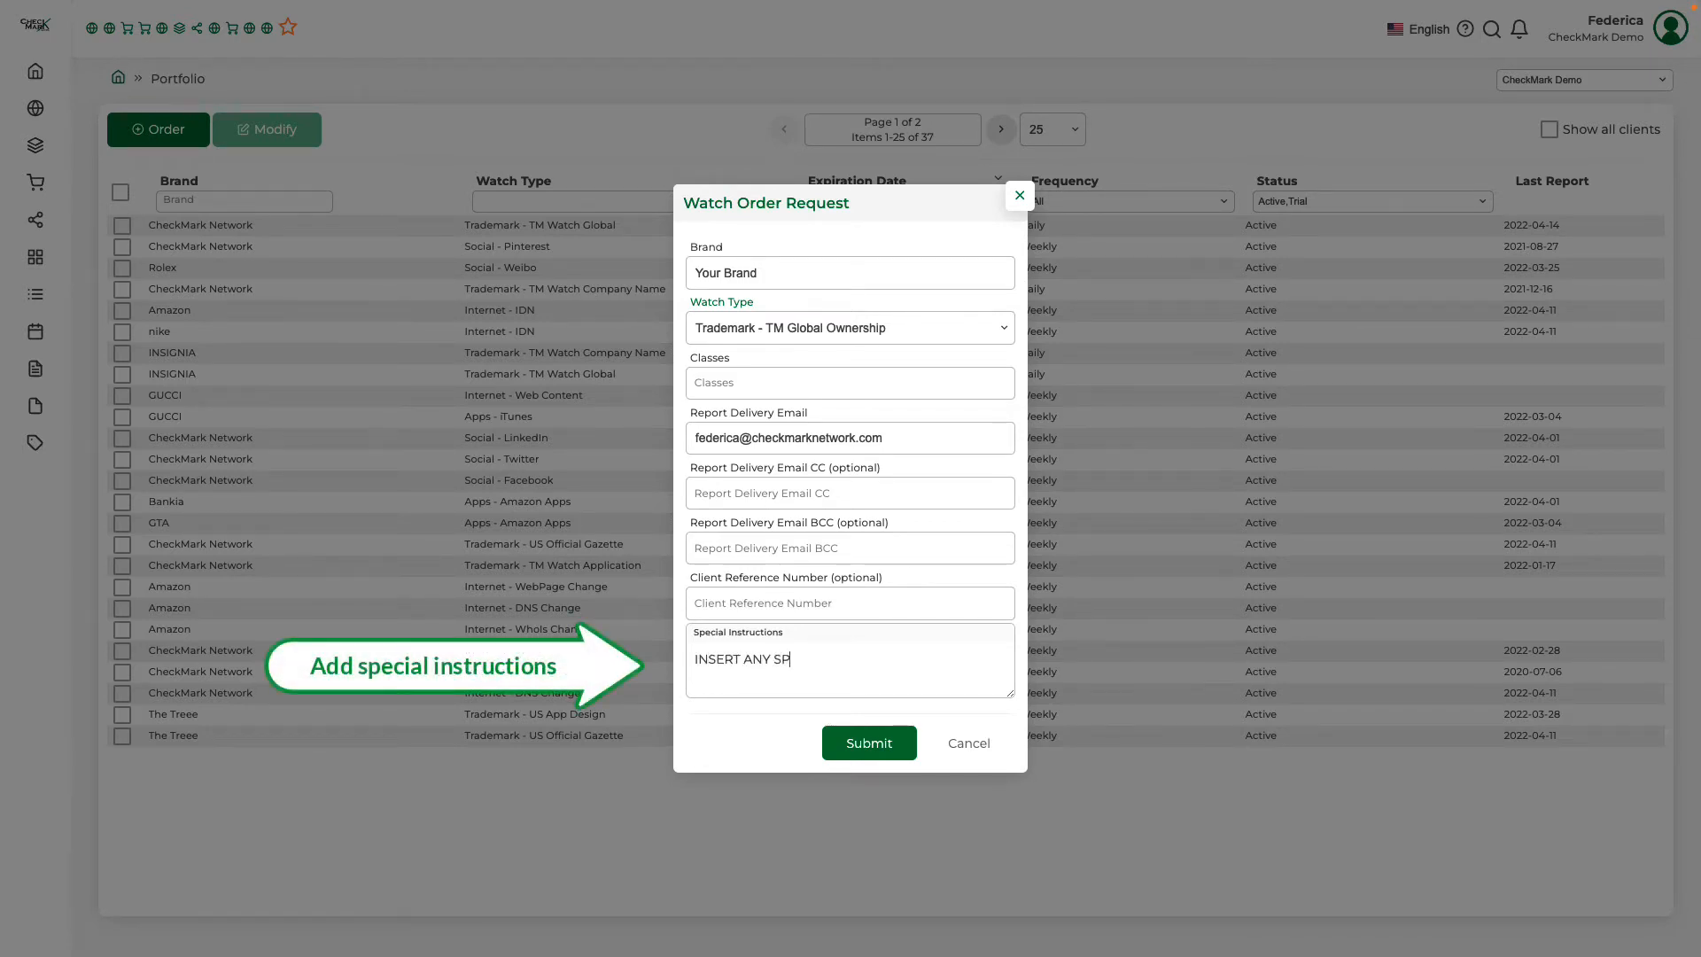
{"action": "type", "text": "ECIAL REQUESTS HERE"}
{"action": "key", "text": "Return"}
{"action": "key", "text": "Return"}
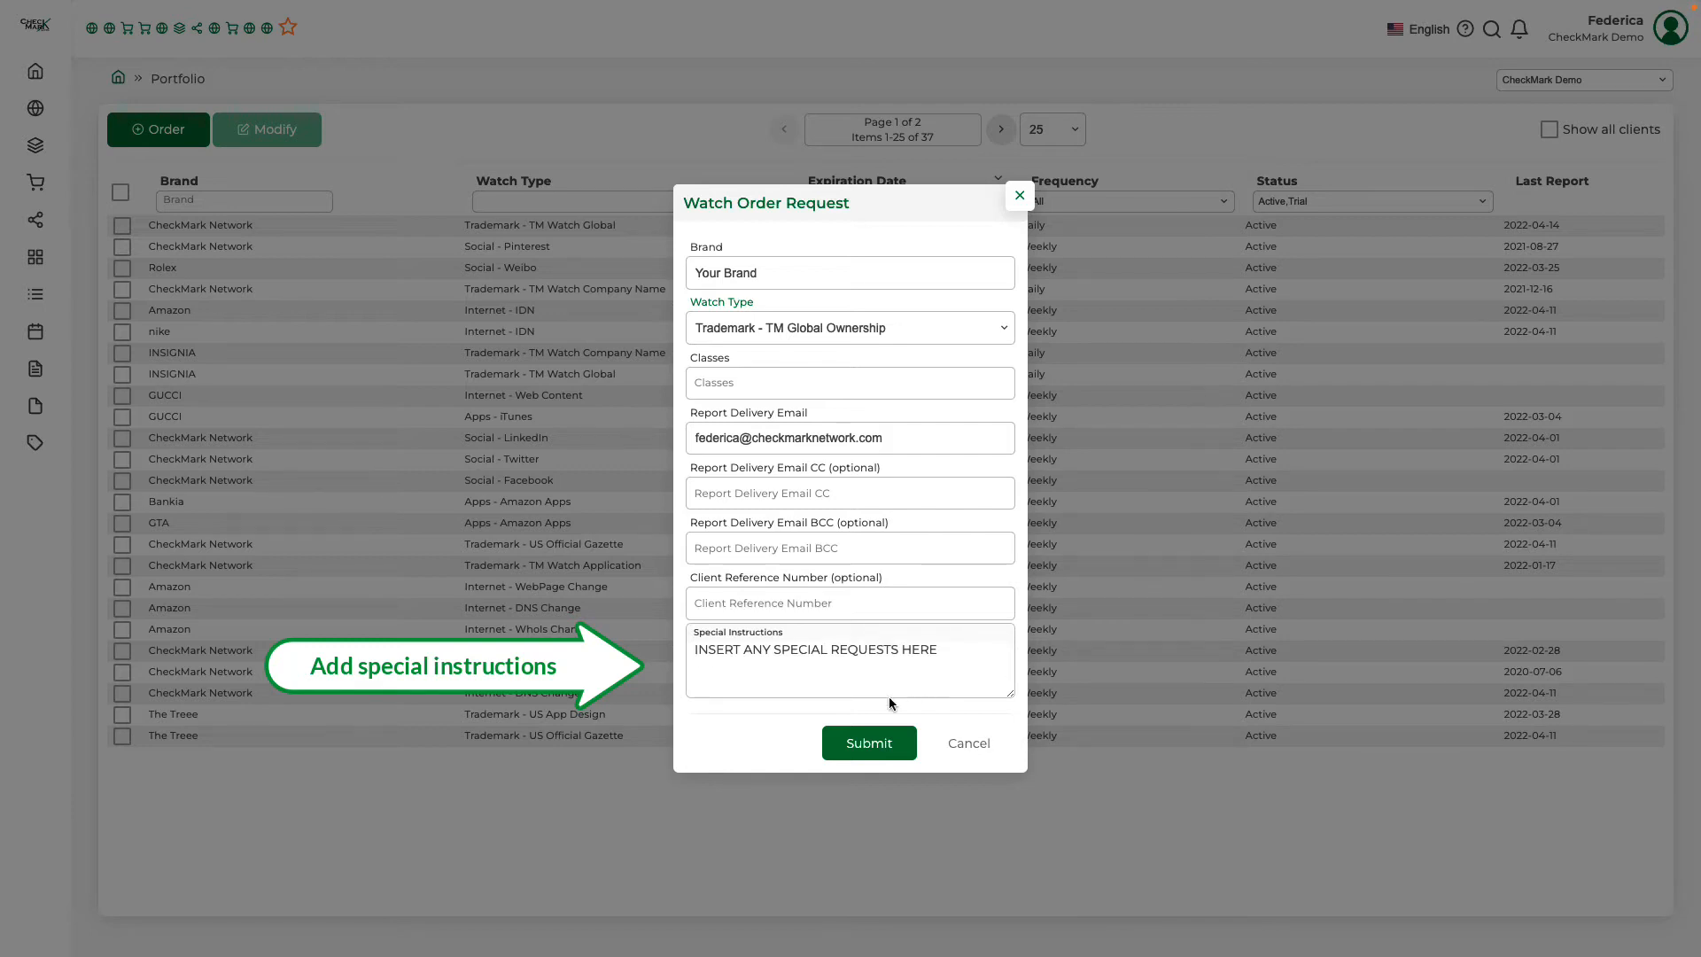
{"action": "left_click", "coordinate": [889, 746]}
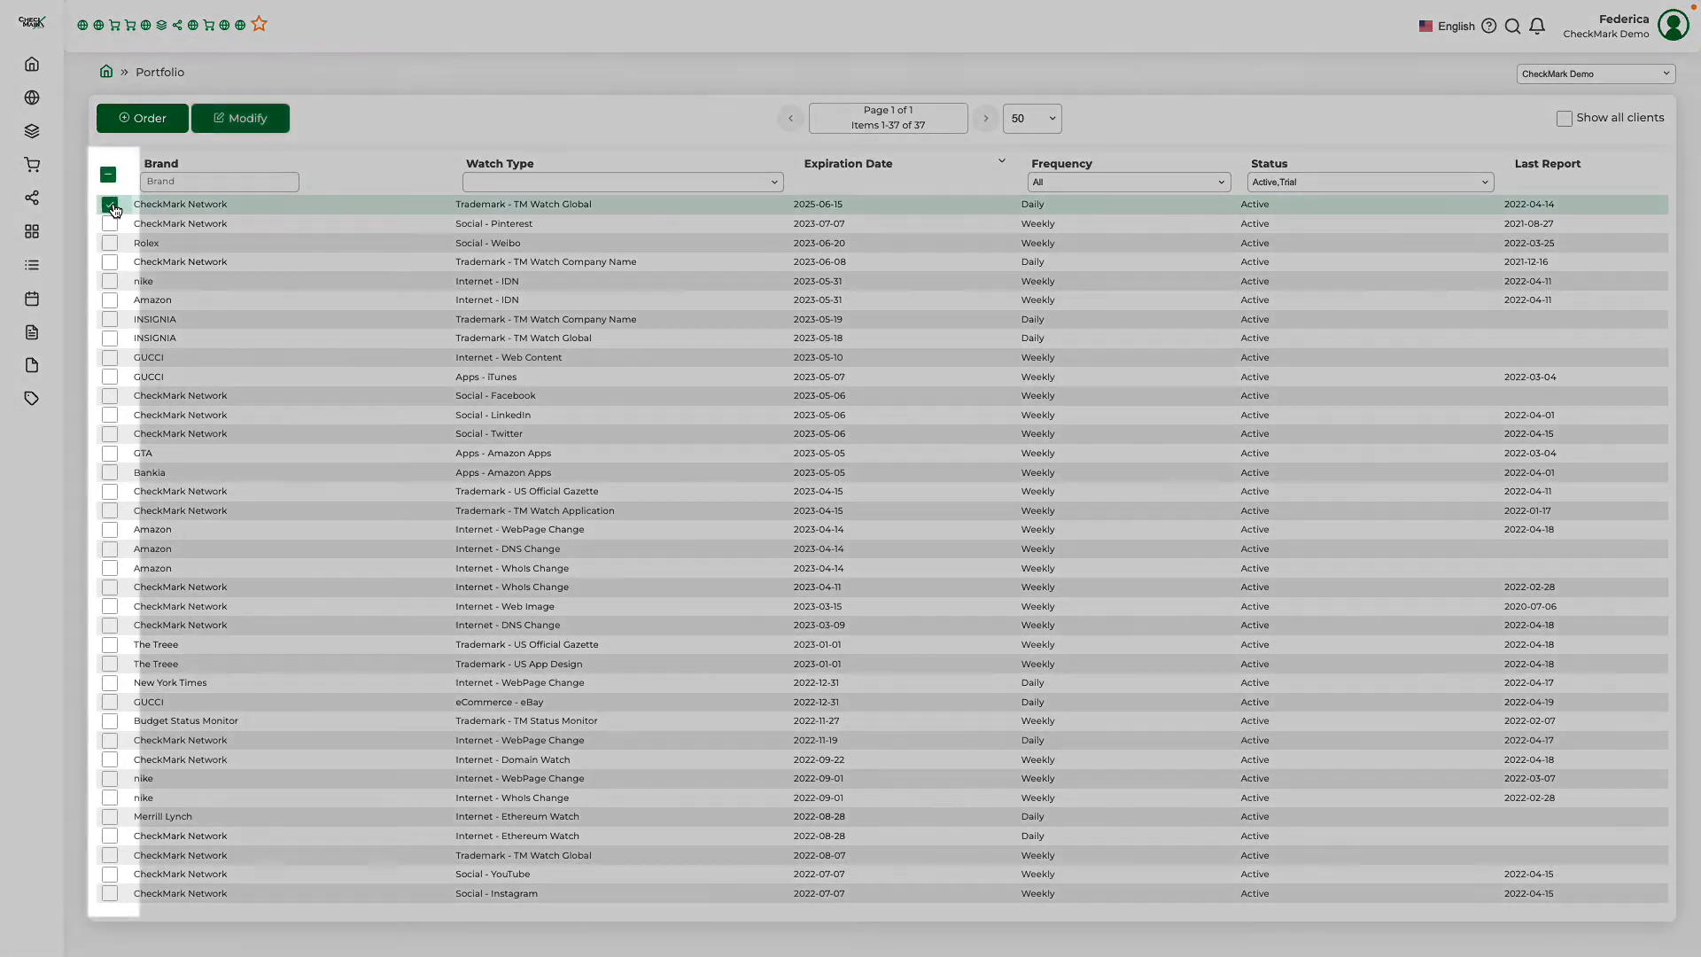
Select the CheckMark Network Trademark - TM Watch Global, Rolex Social - Weibo and nike Internet - IDN watches and start one modification request for them
{"action": "left_click", "coordinate": [110, 243]}
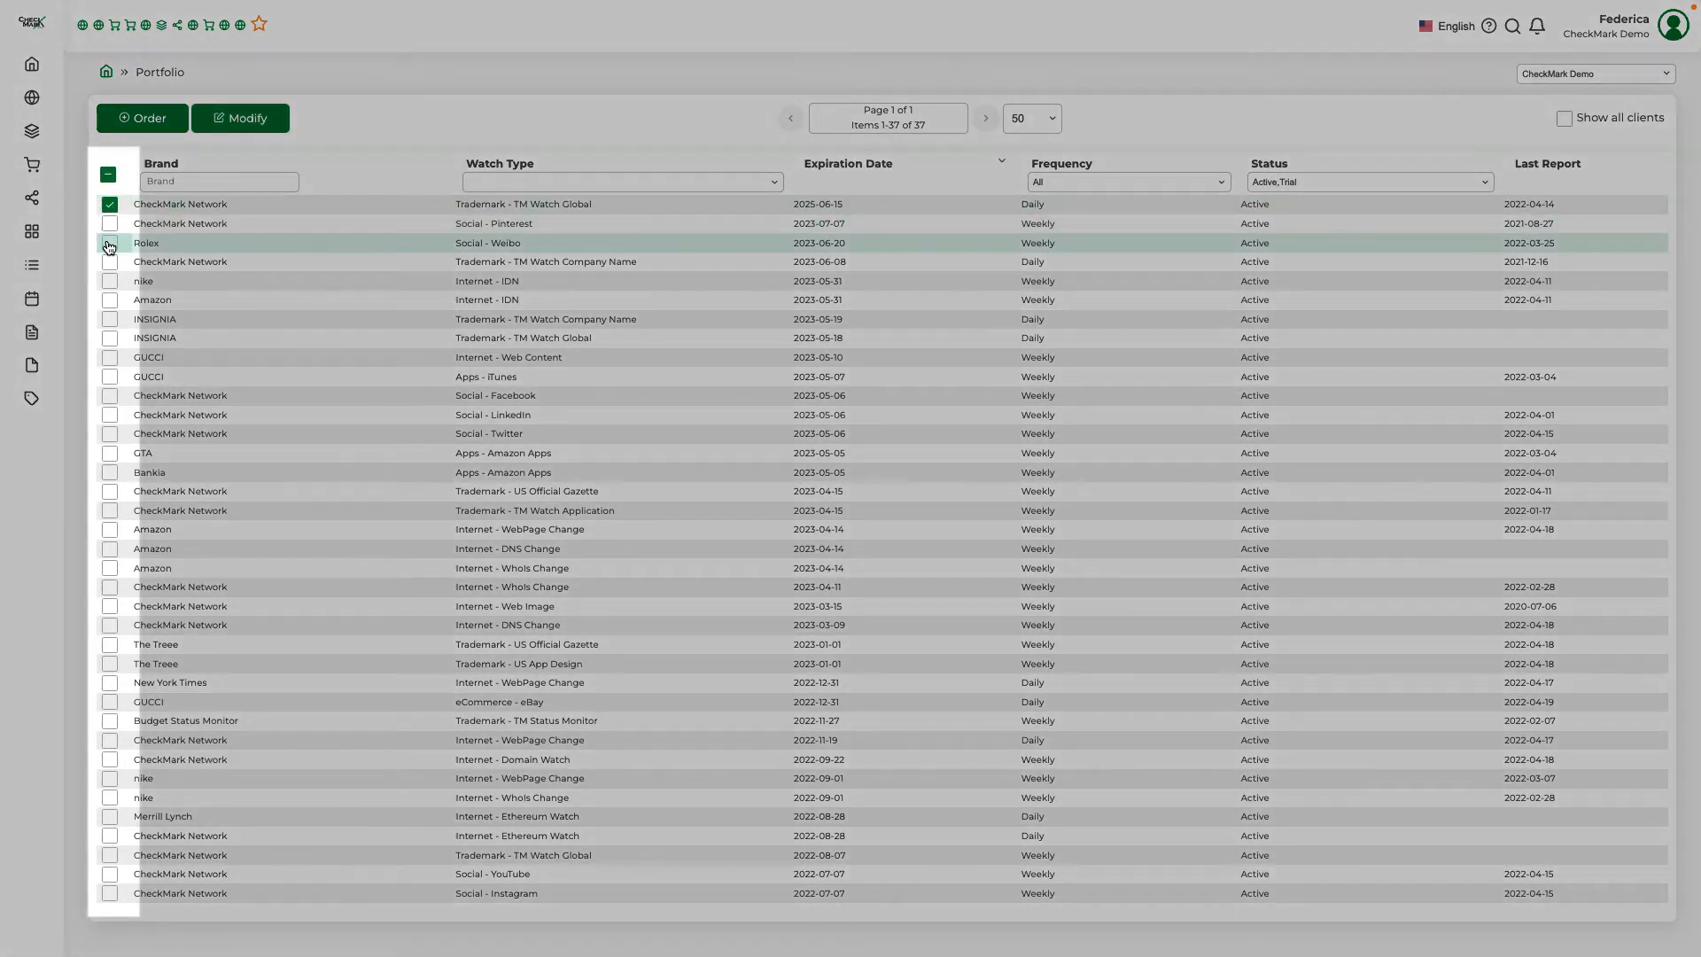
{"action": "left_click", "coordinate": [110, 282]}
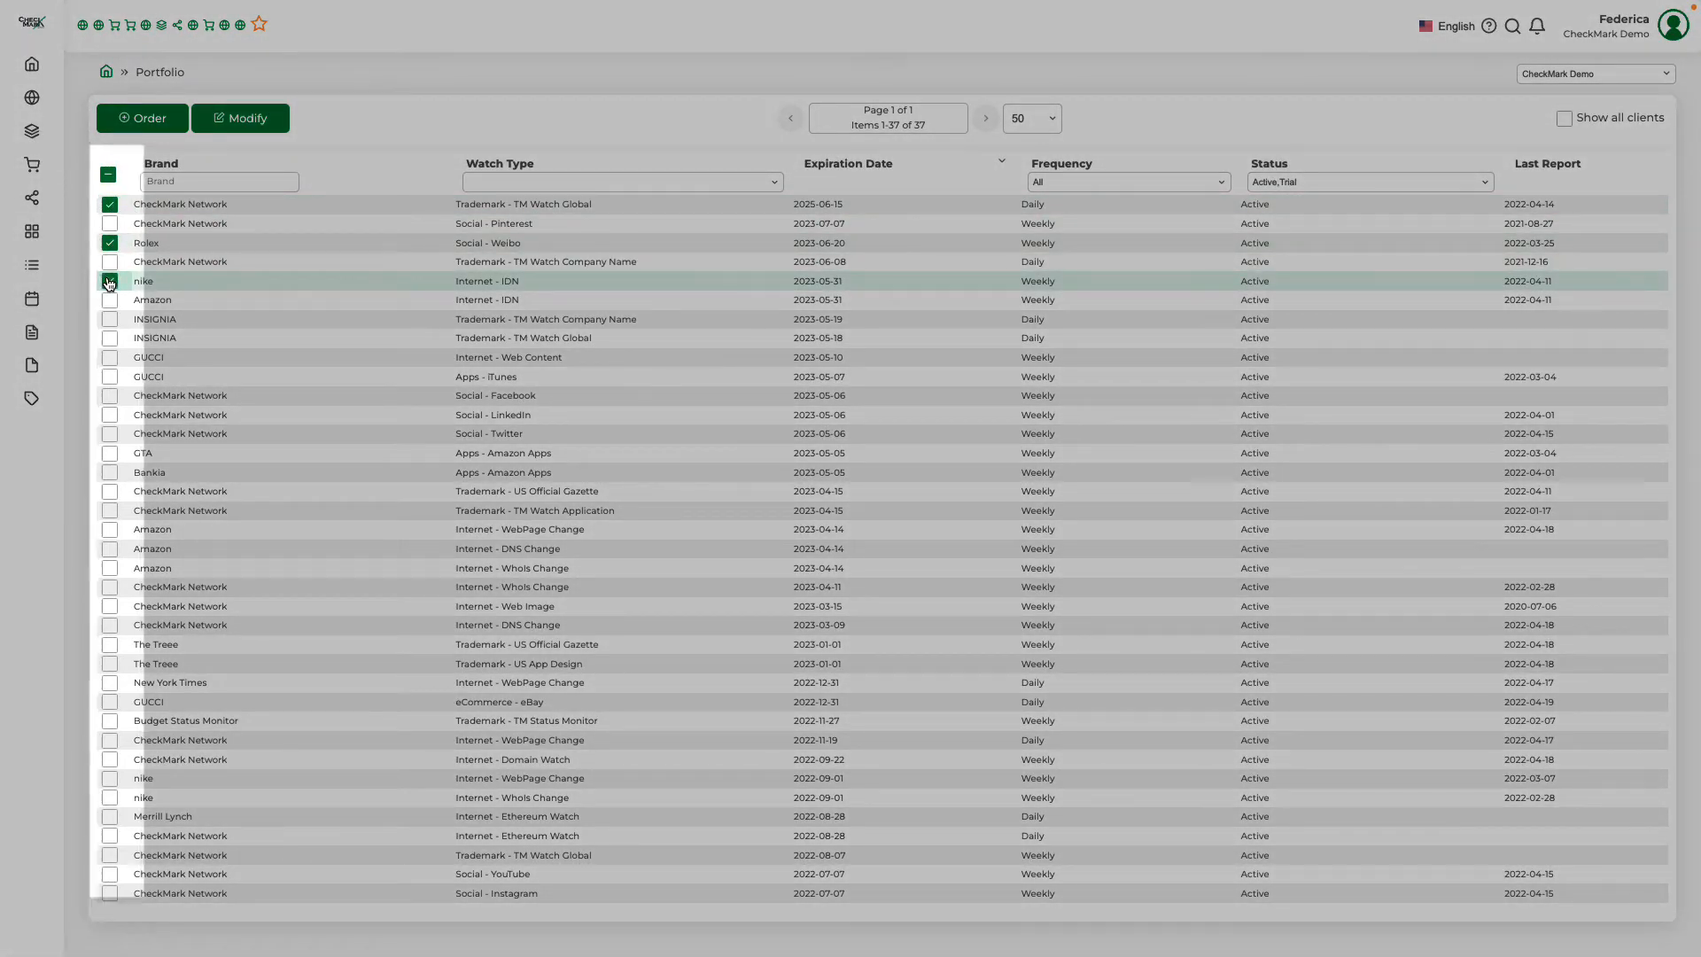
{"action": "left_click", "coordinate": [256, 126]}
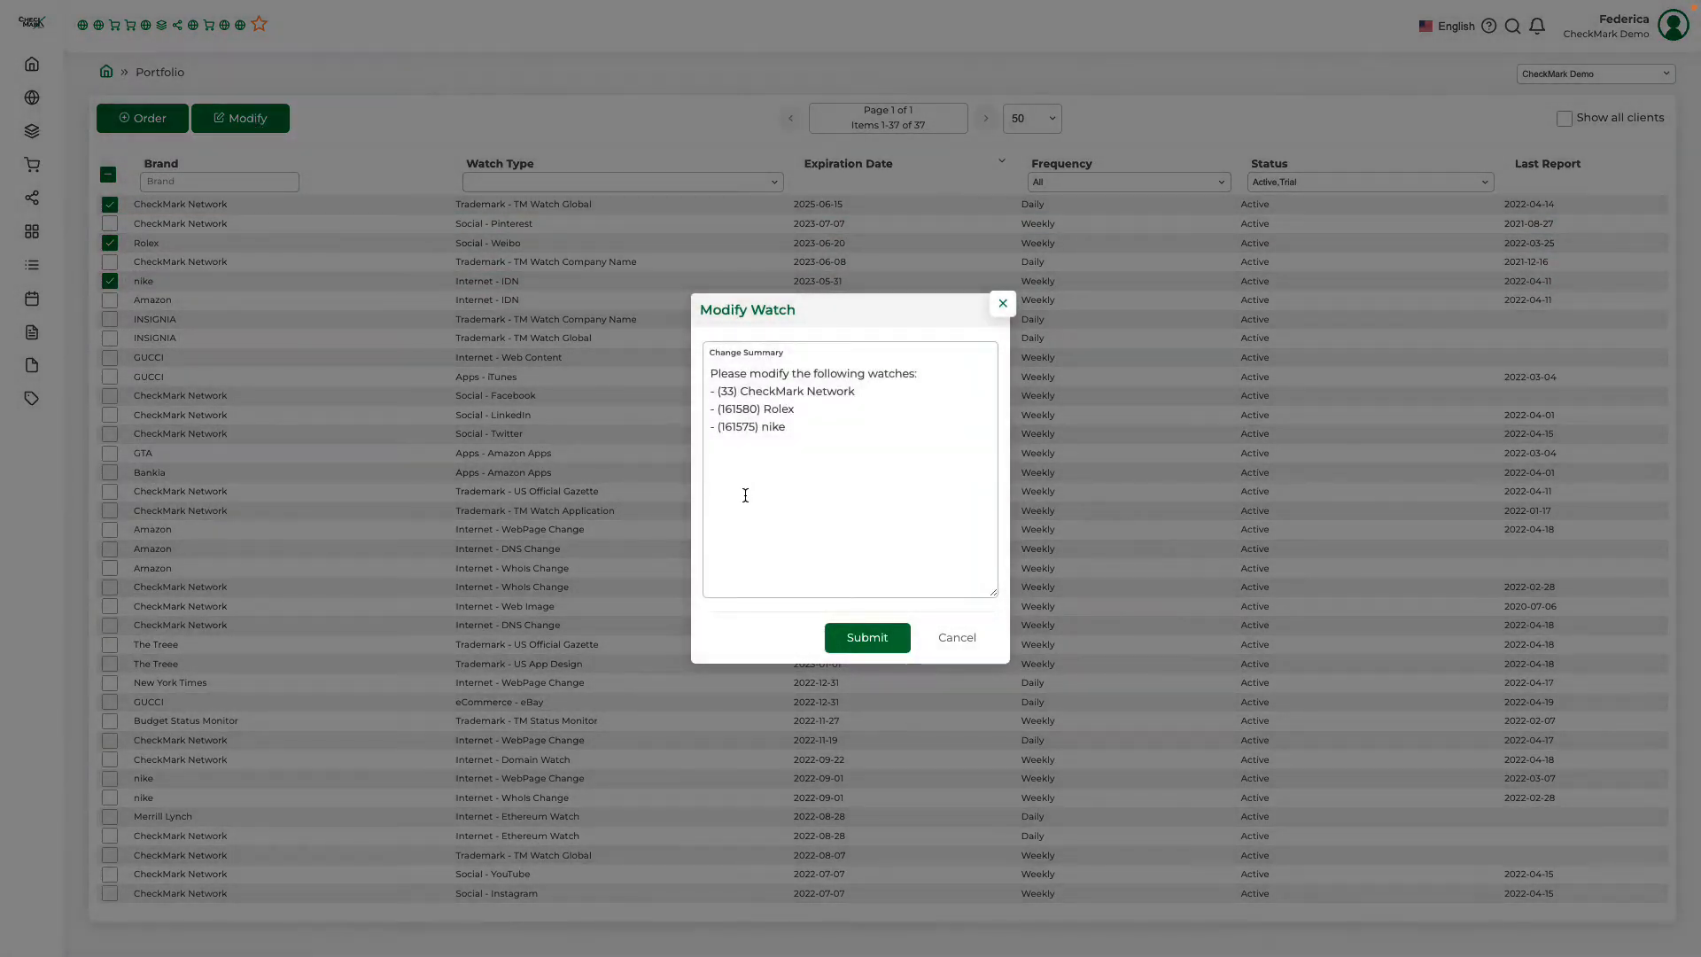
Add "YOUR COMMENTS HERE" below the listed watches in the change summary, submit the modification request and dismiss the notification
{"action": "left_click", "coordinate": [740, 463]}
{"action": "key", "text": "Return"}
{"action": "type", "text": "YOUR COMMENTS HERE"}
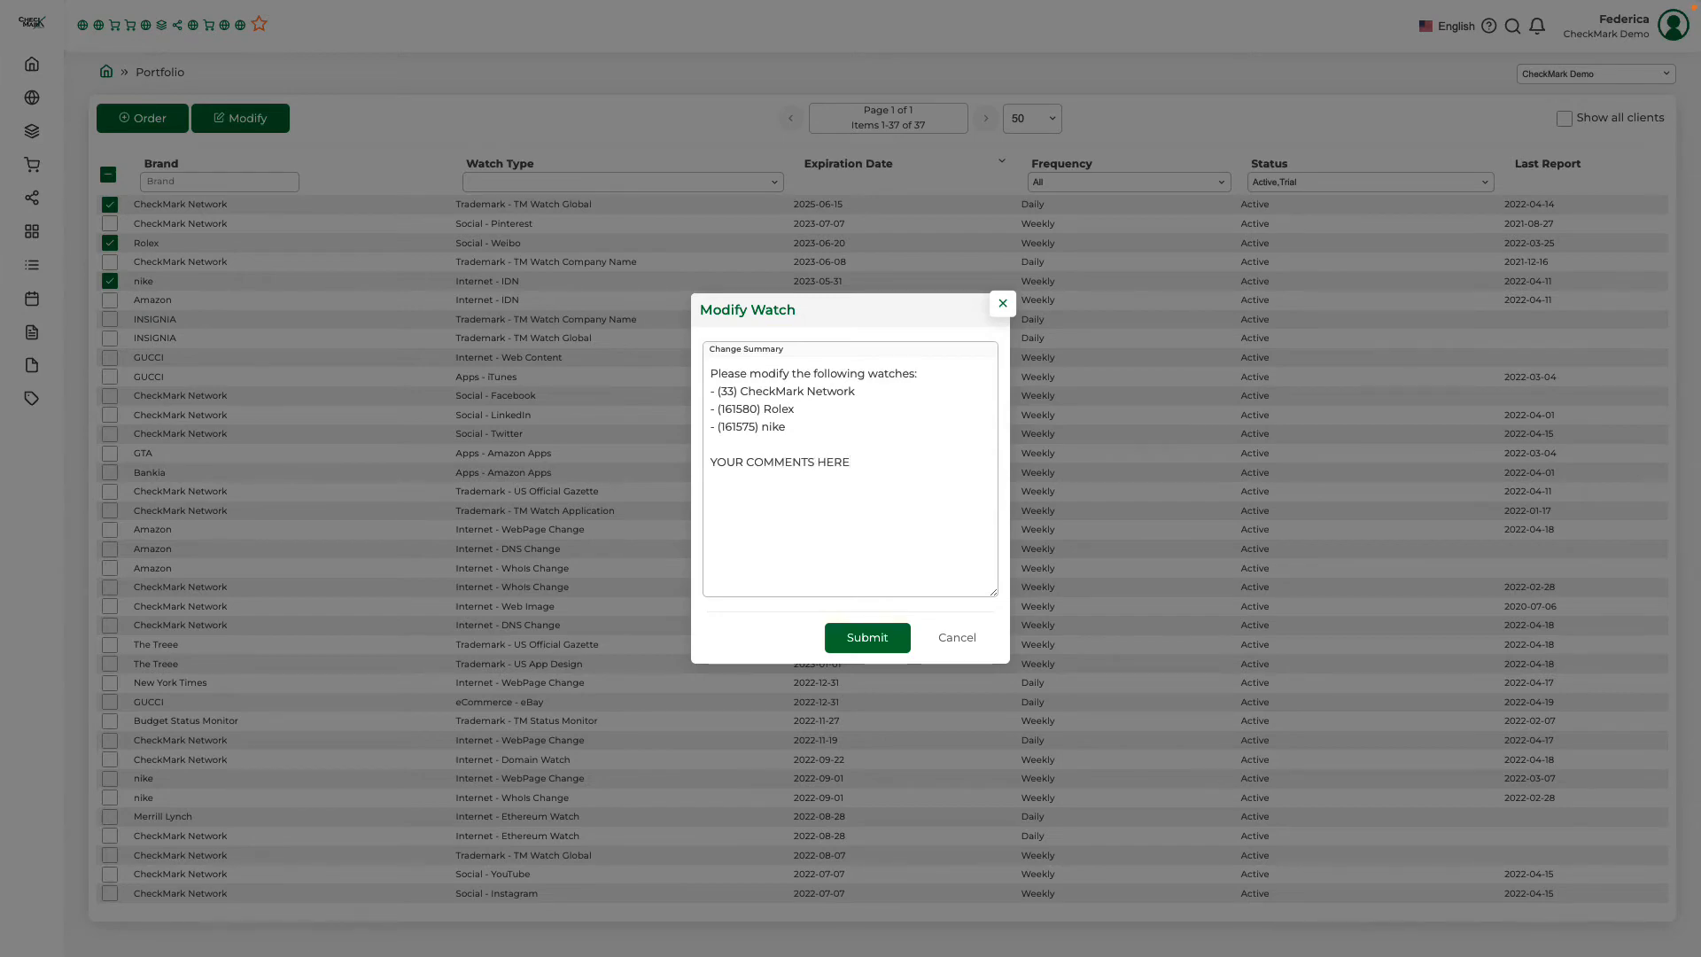
{"action": "left_click", "coordinate": [858, 640]}
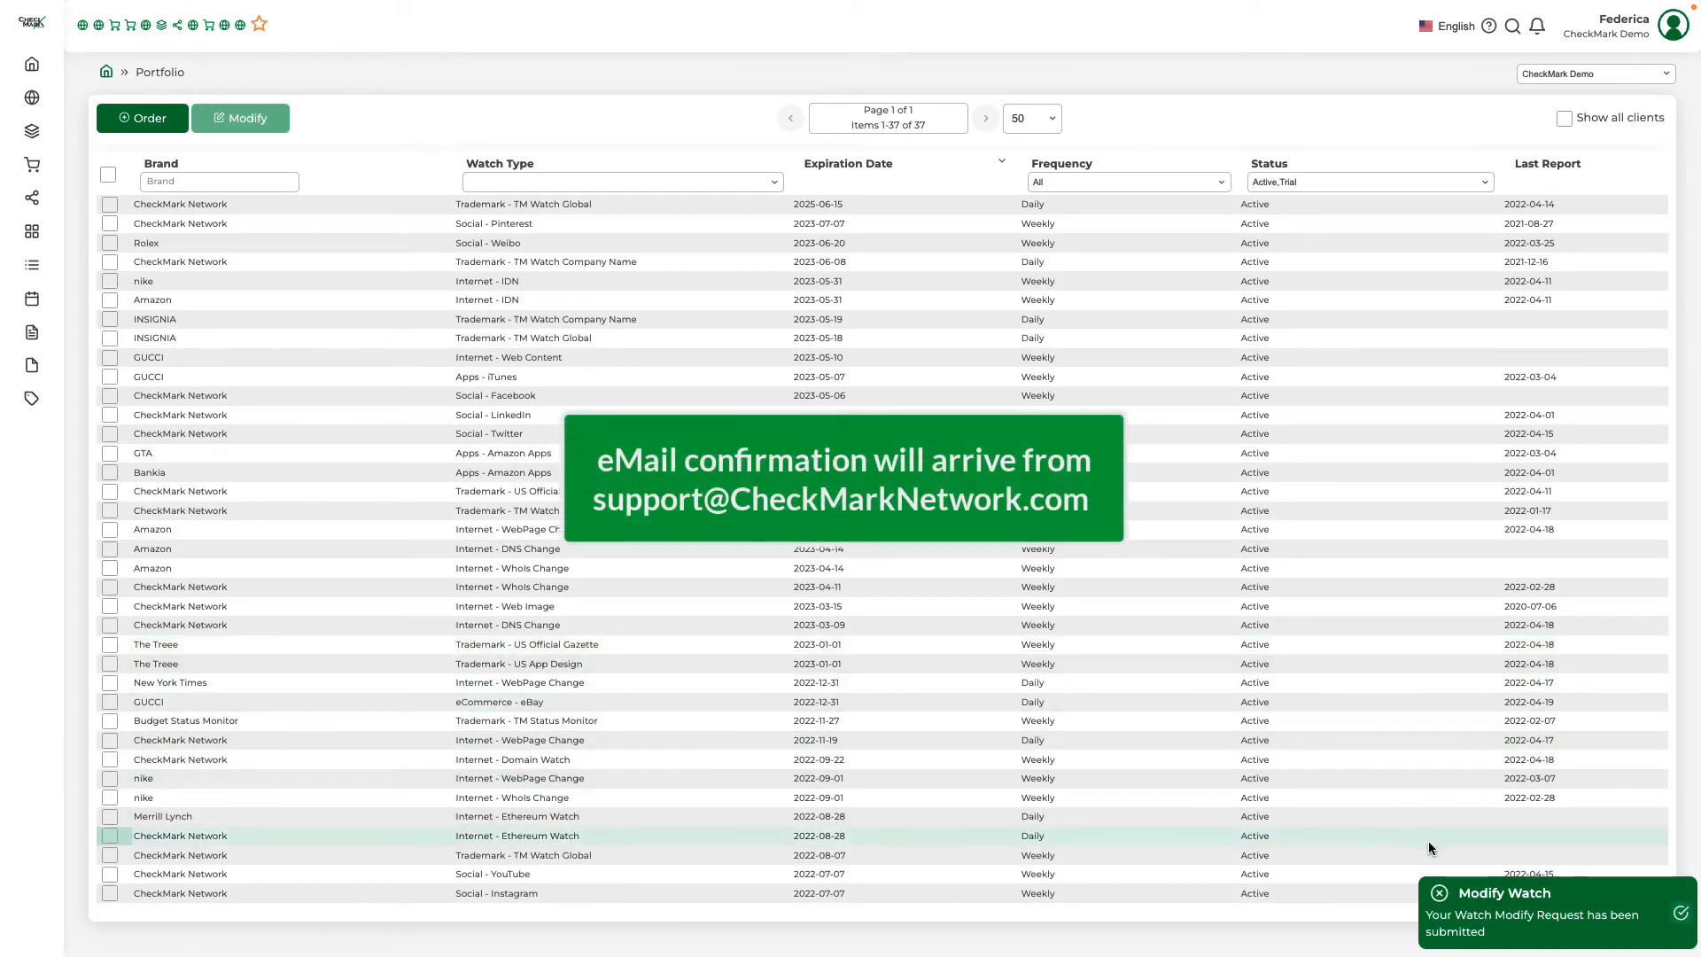
{"action": "left_click", "coordinate": [1440, 895]}
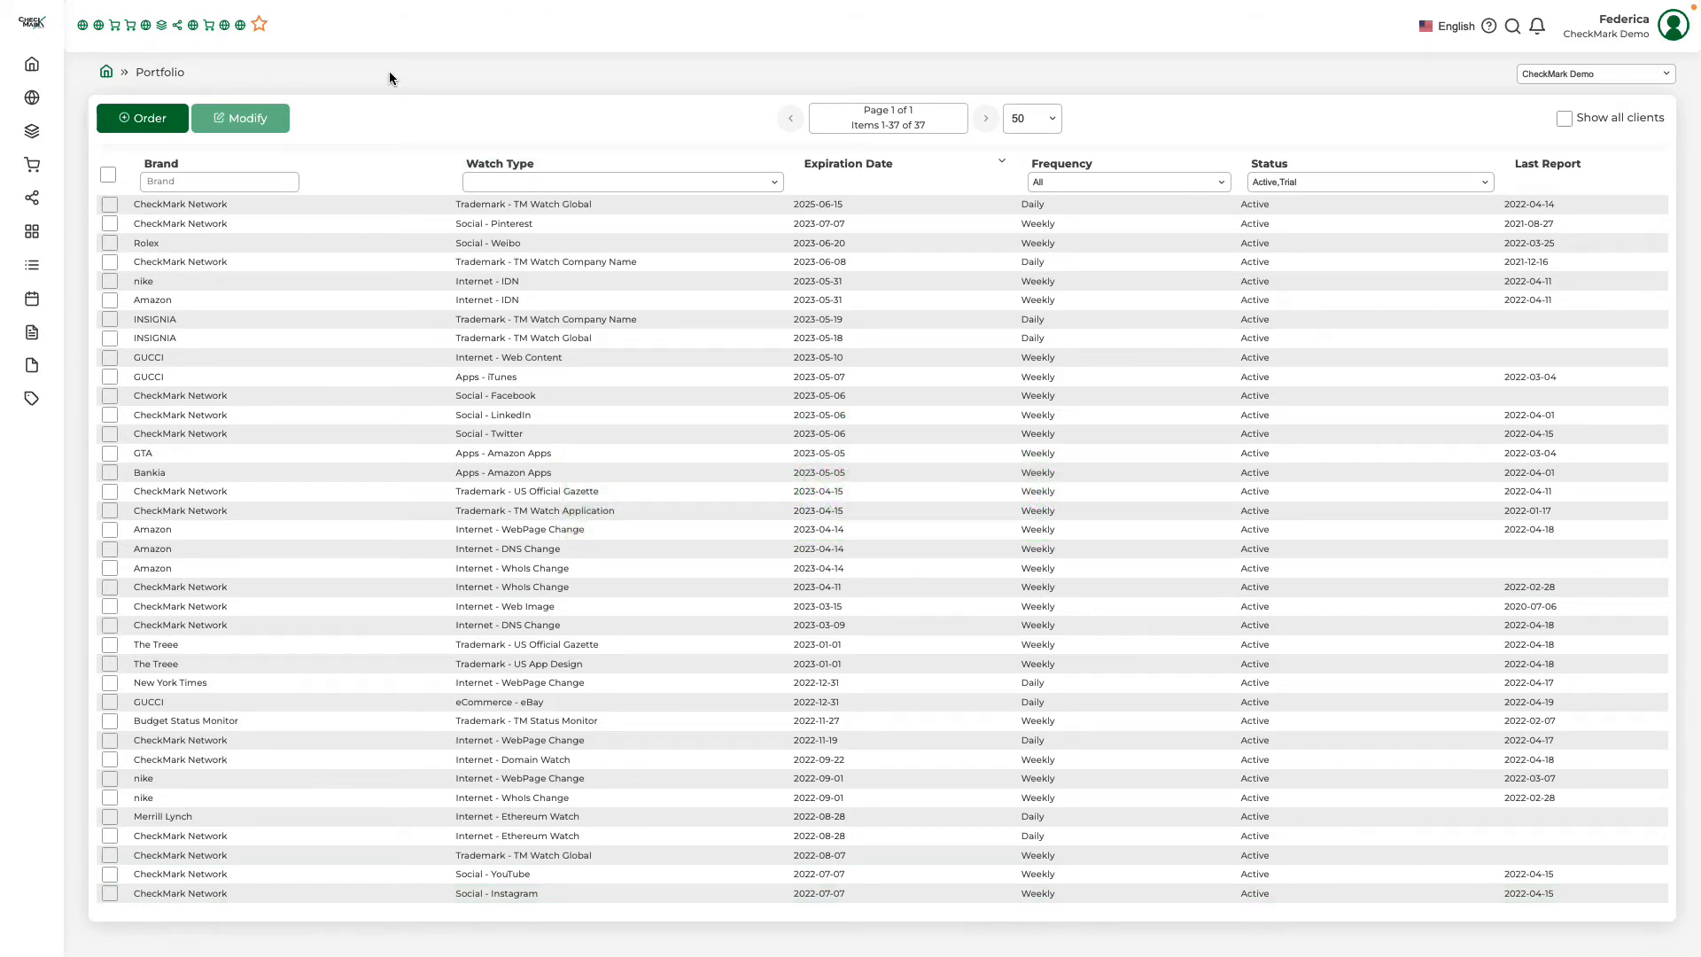
Keep the navigation sidebar permanently expanded and open the Change Watch hits of the Internet category
{"action": "mouse_move", "coordinate": [67, 61]}
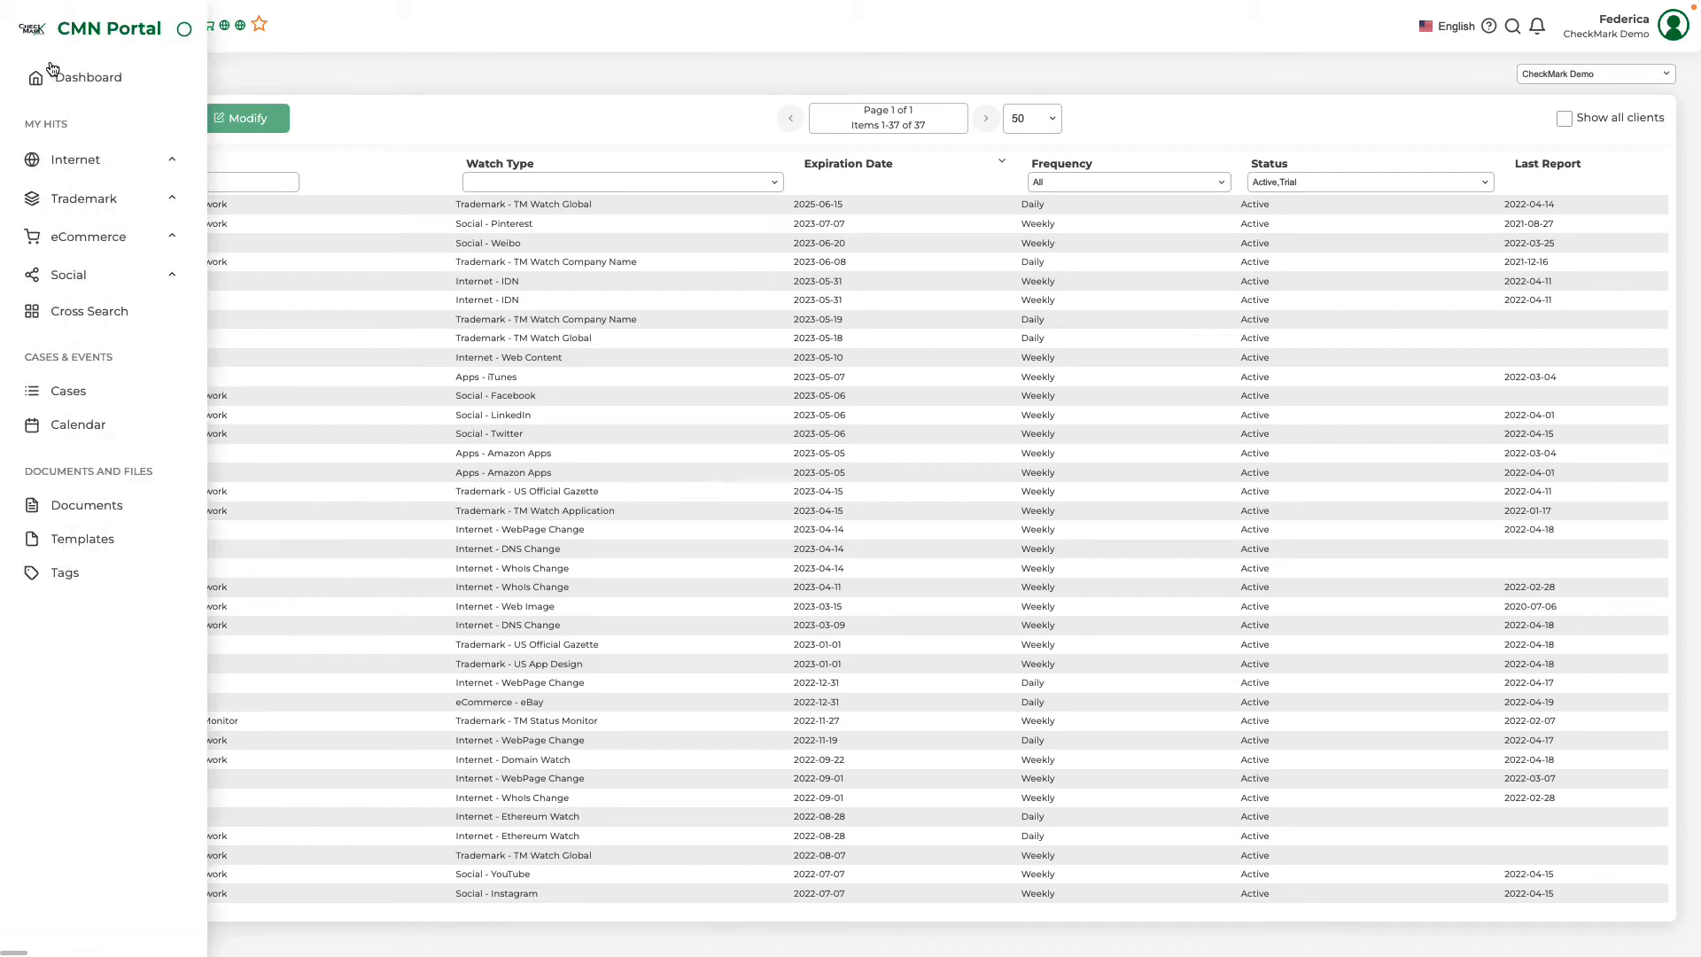
{"action": "left_click", "coordinate": [185, 31]}
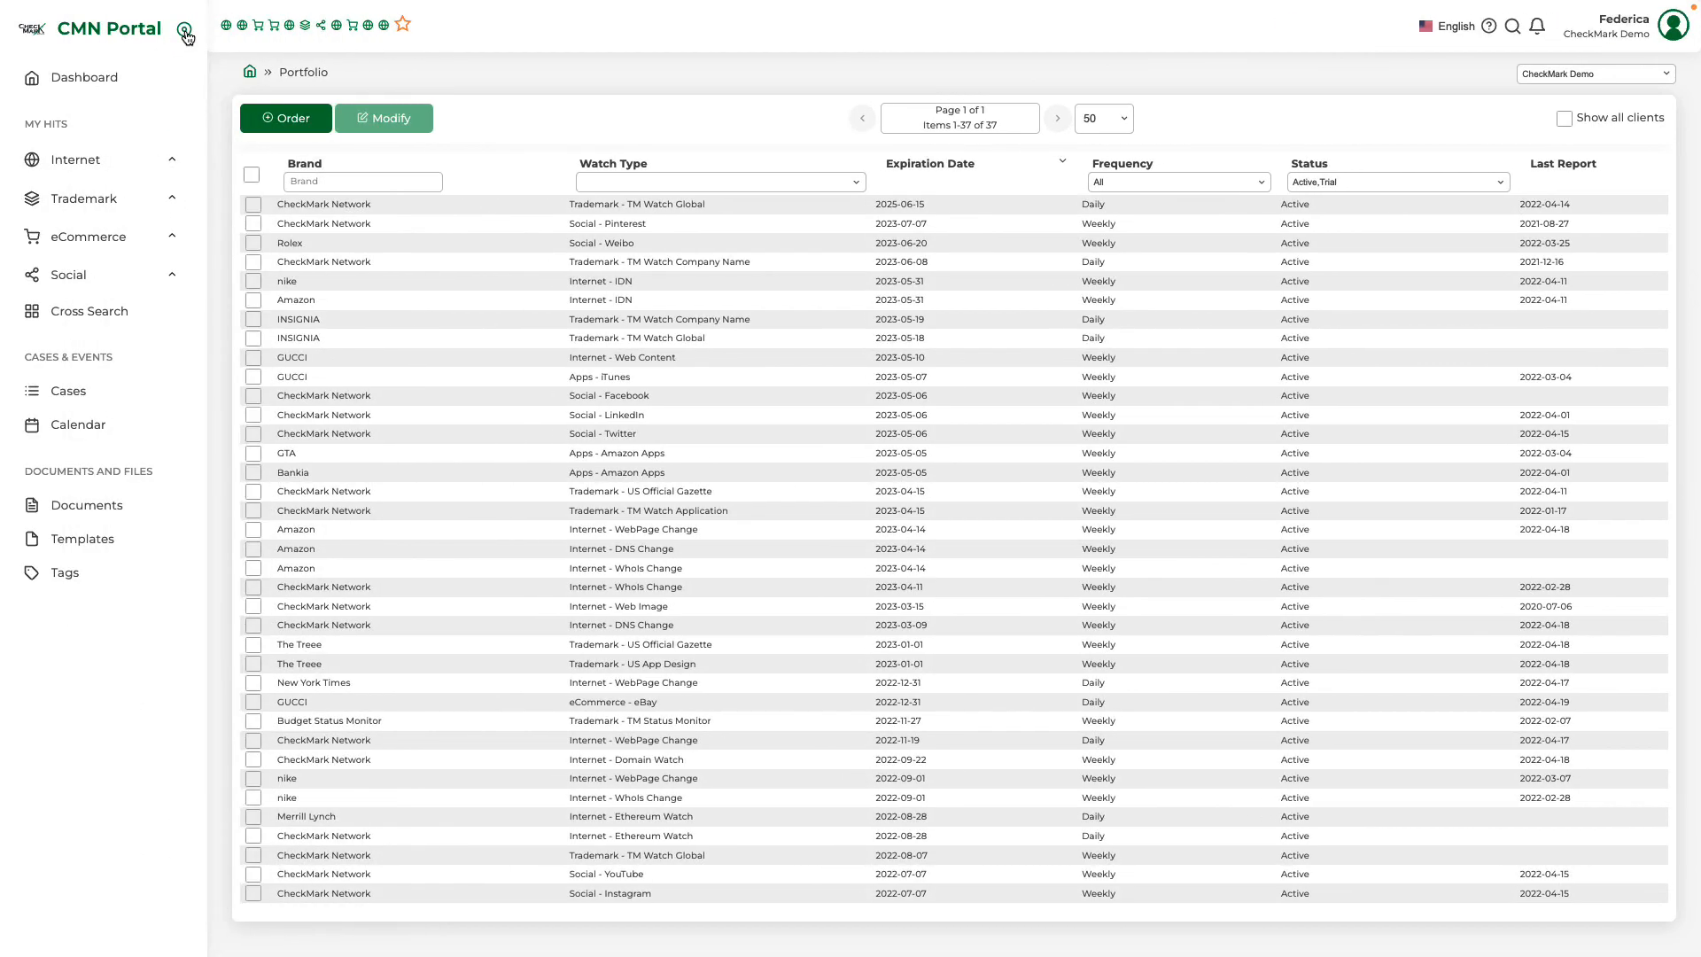
{"action": "left_click", "coordinate": [175, 162]}
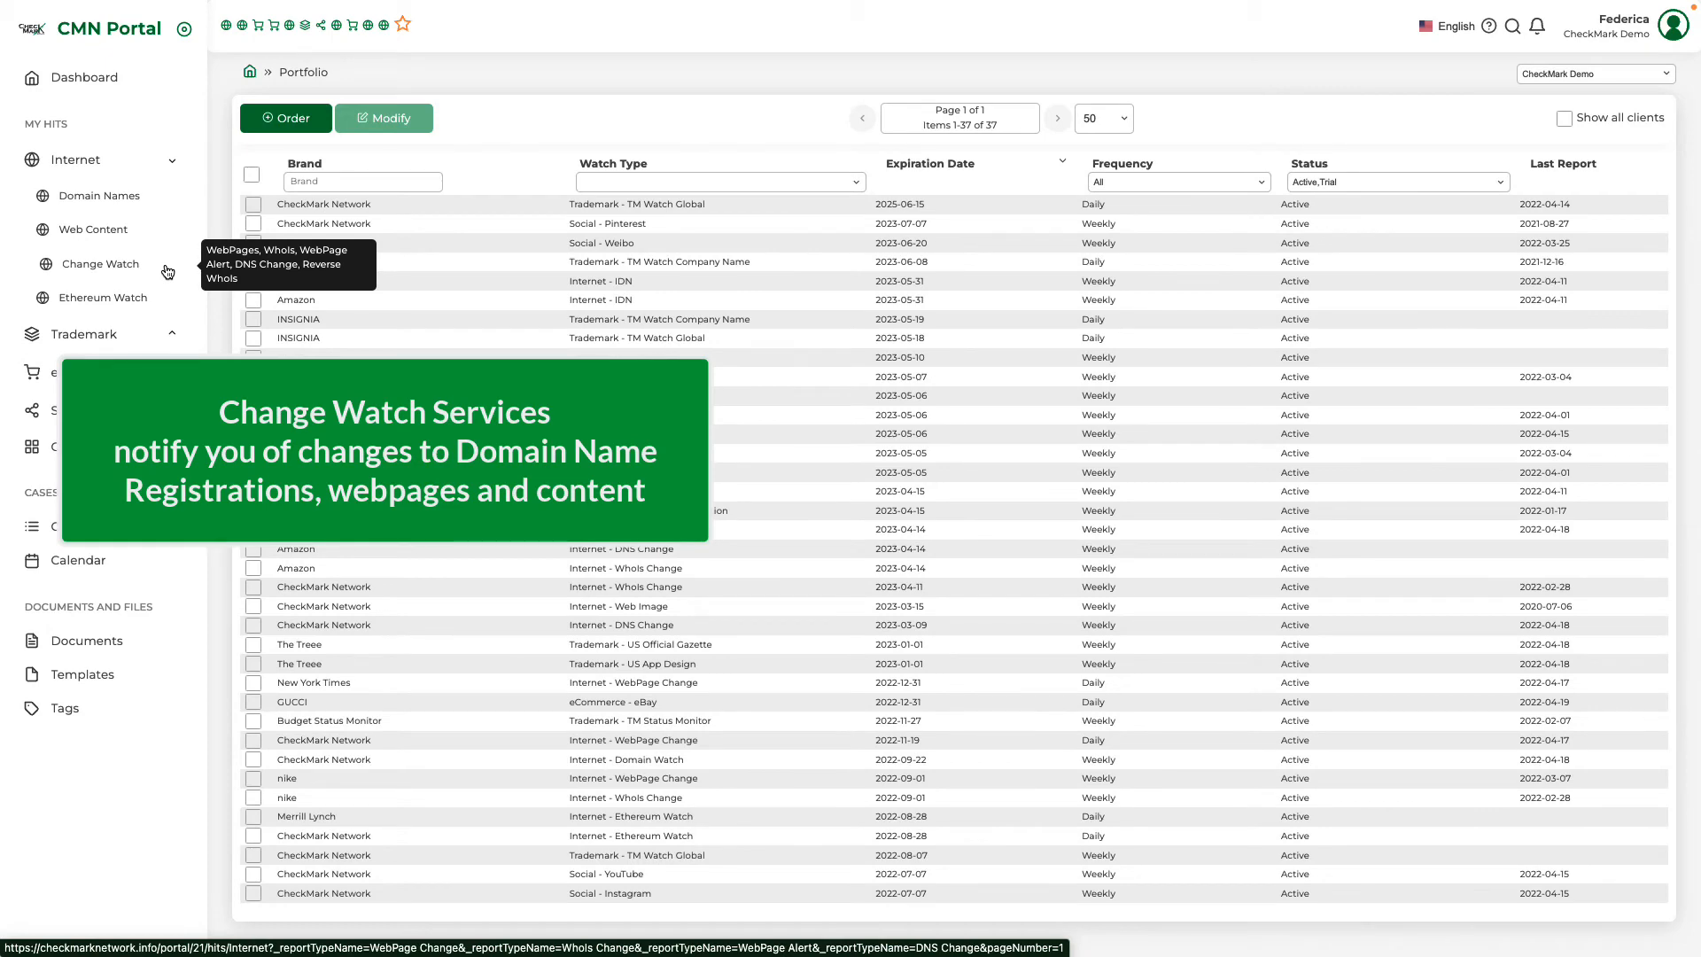
{"action": "left_click", "coordinate": [168, 271]}
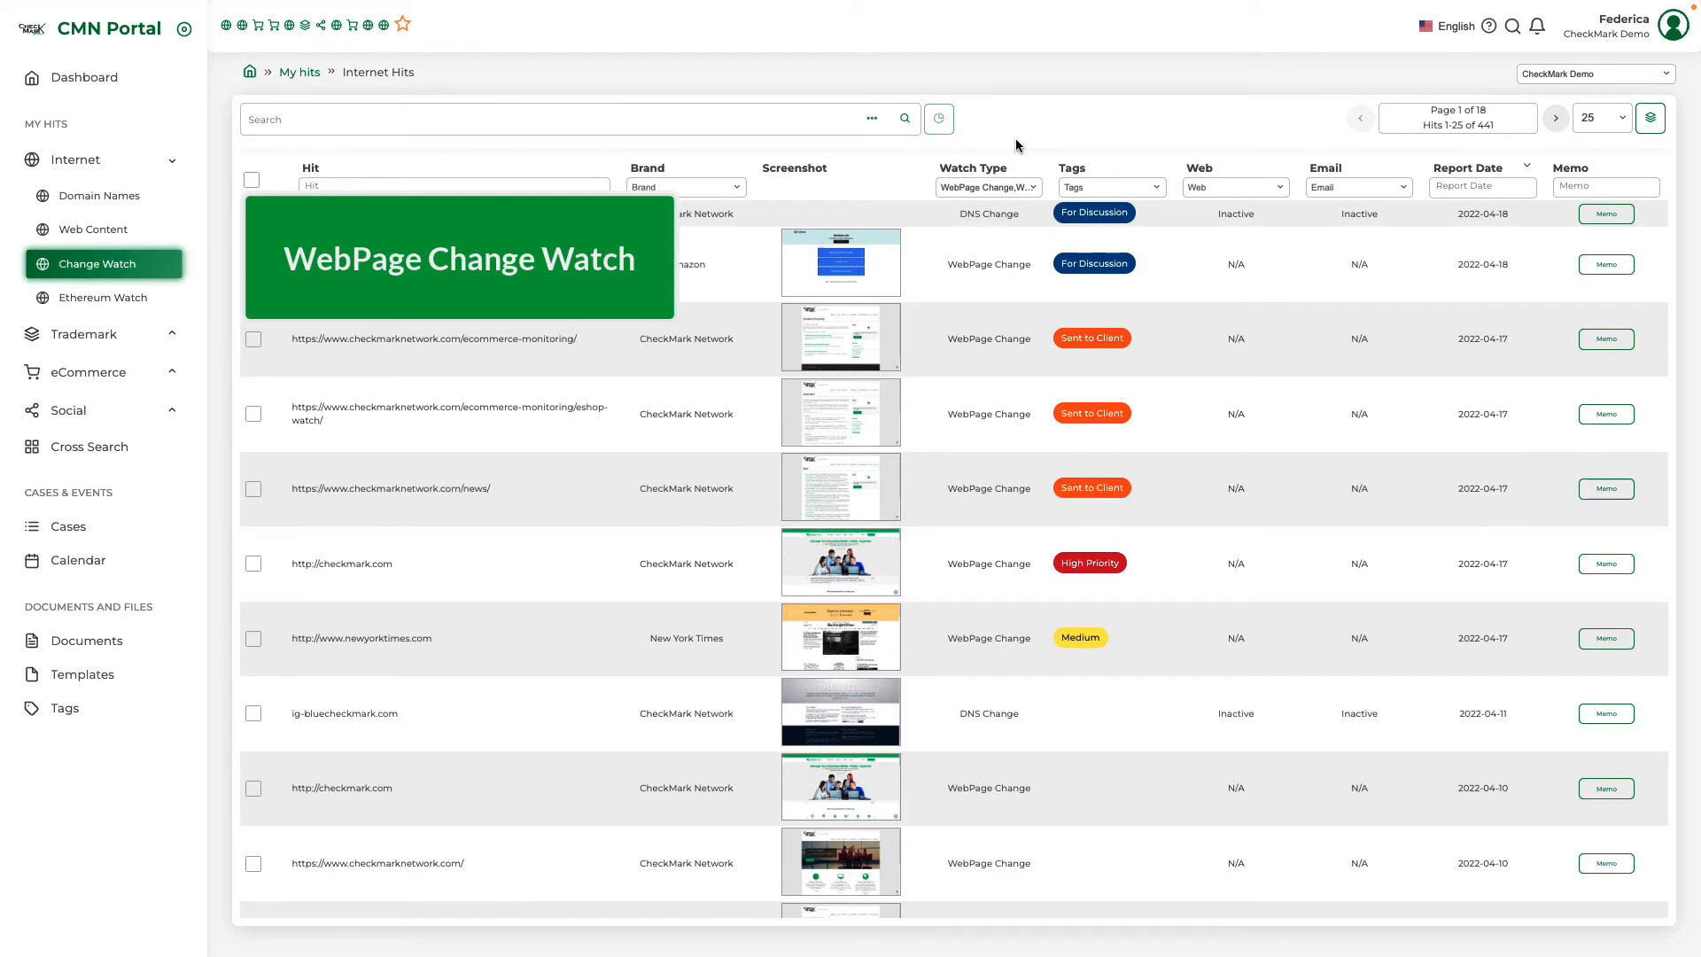
Examine which change watch types are selected in the Watch Type filter of the Internet hits
{"action": "left_click", "coordinate": [1031, 188]}
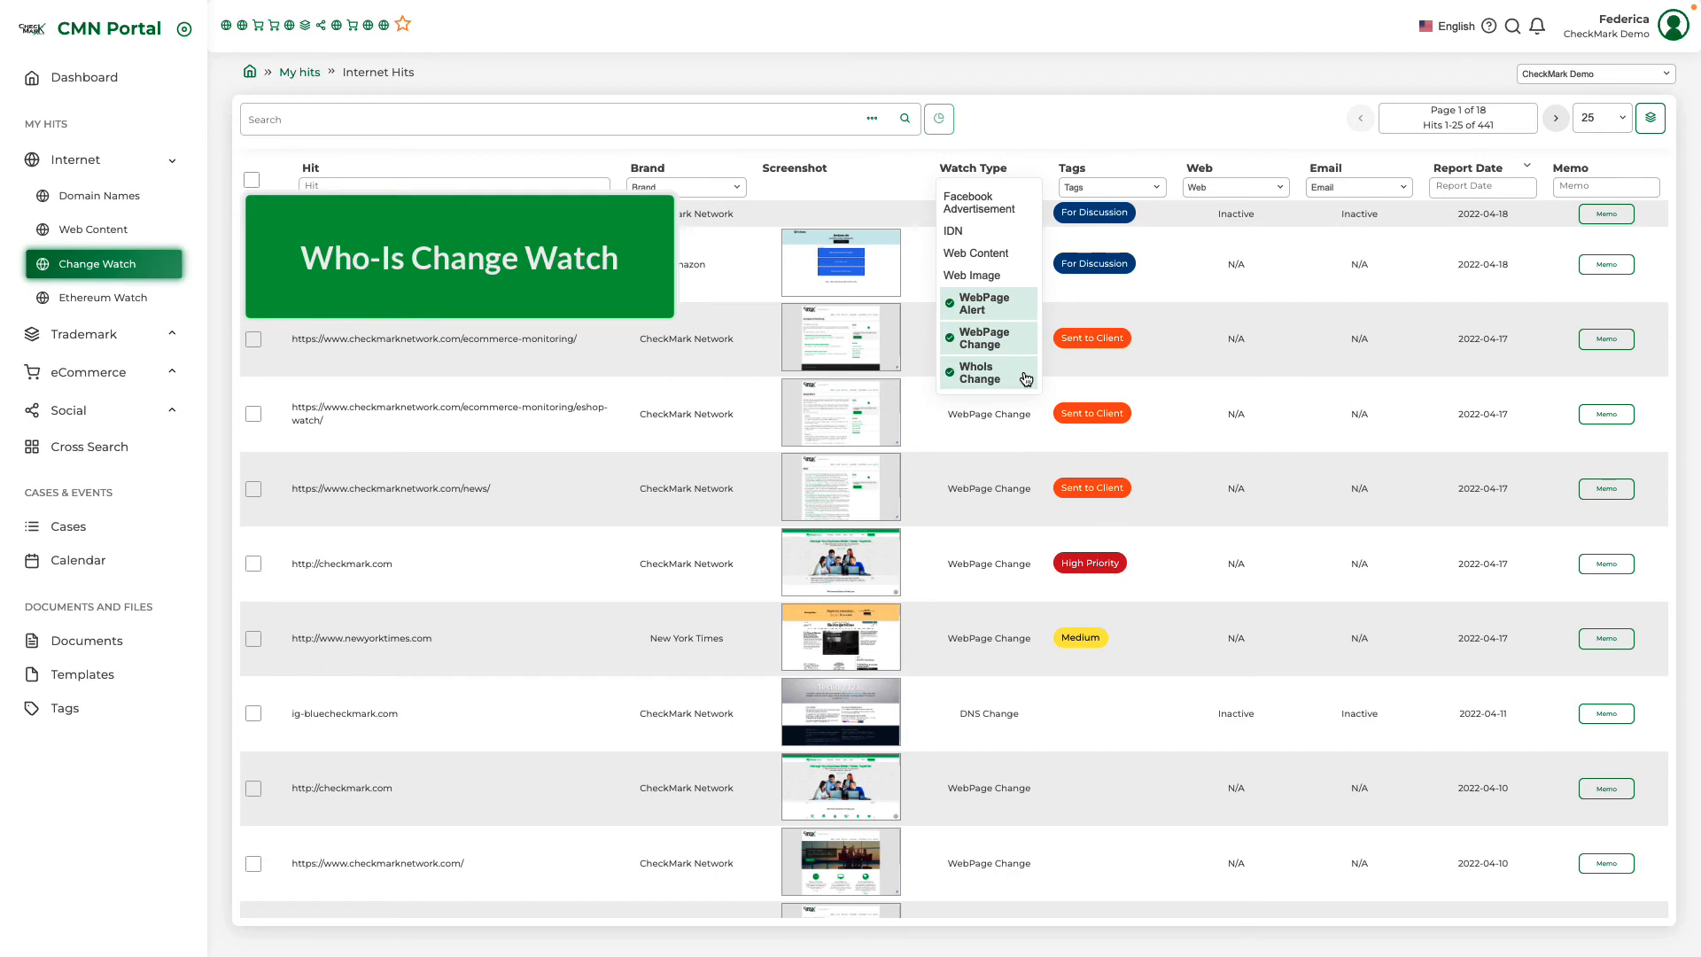
{"action": "scroll", "coordinate": [1025, 379], "scroll_direction": "up", "scroll_amount": 5}
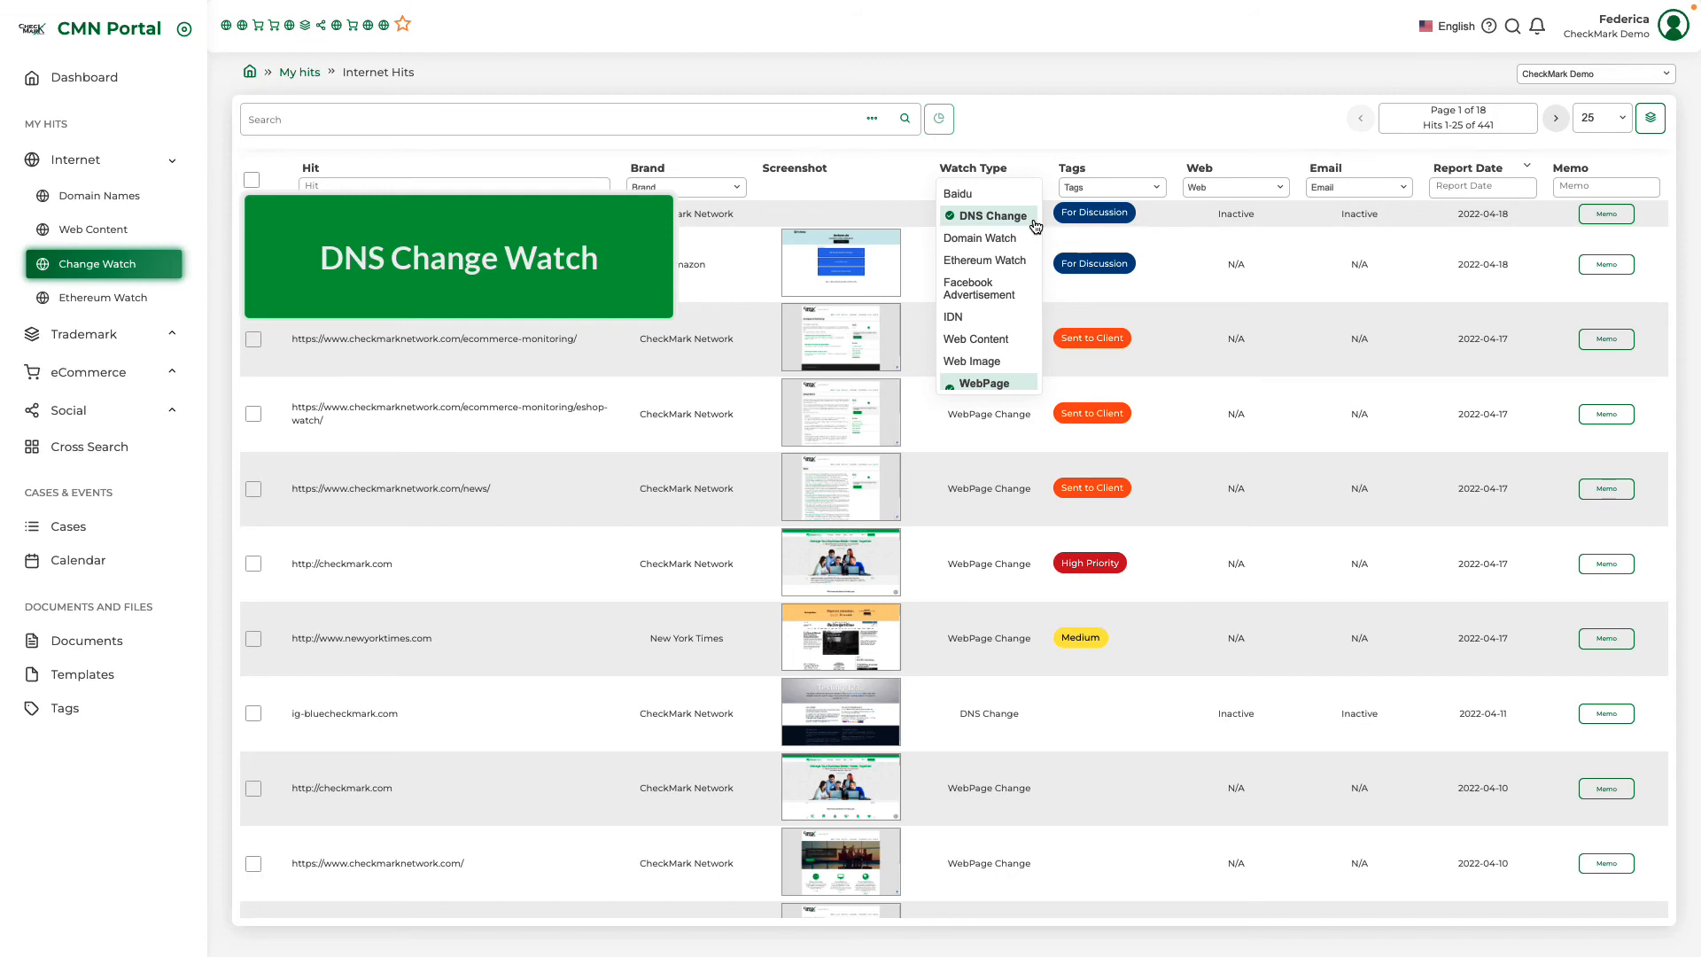
{"action": "left_click", "coordinate": [1034, 125]}
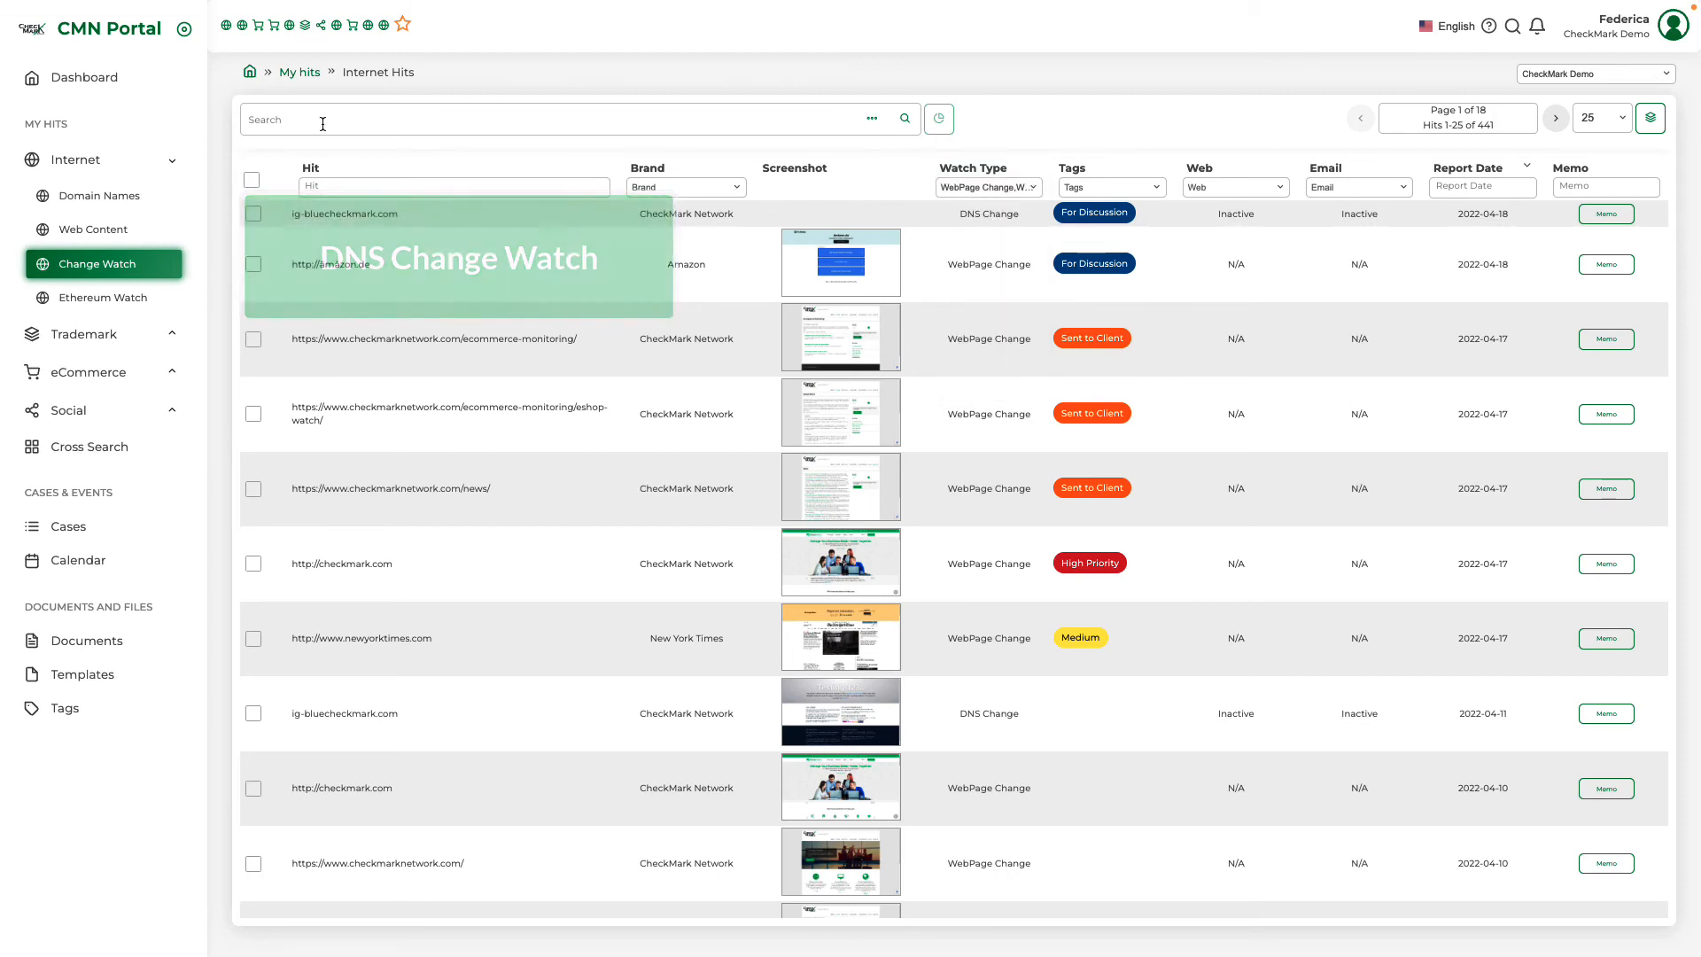
Open the marketcheckincheckout.com hit from the Domain Names hits and start an order for change services
{"action": "left_click", "coordinate": [129, 203]}
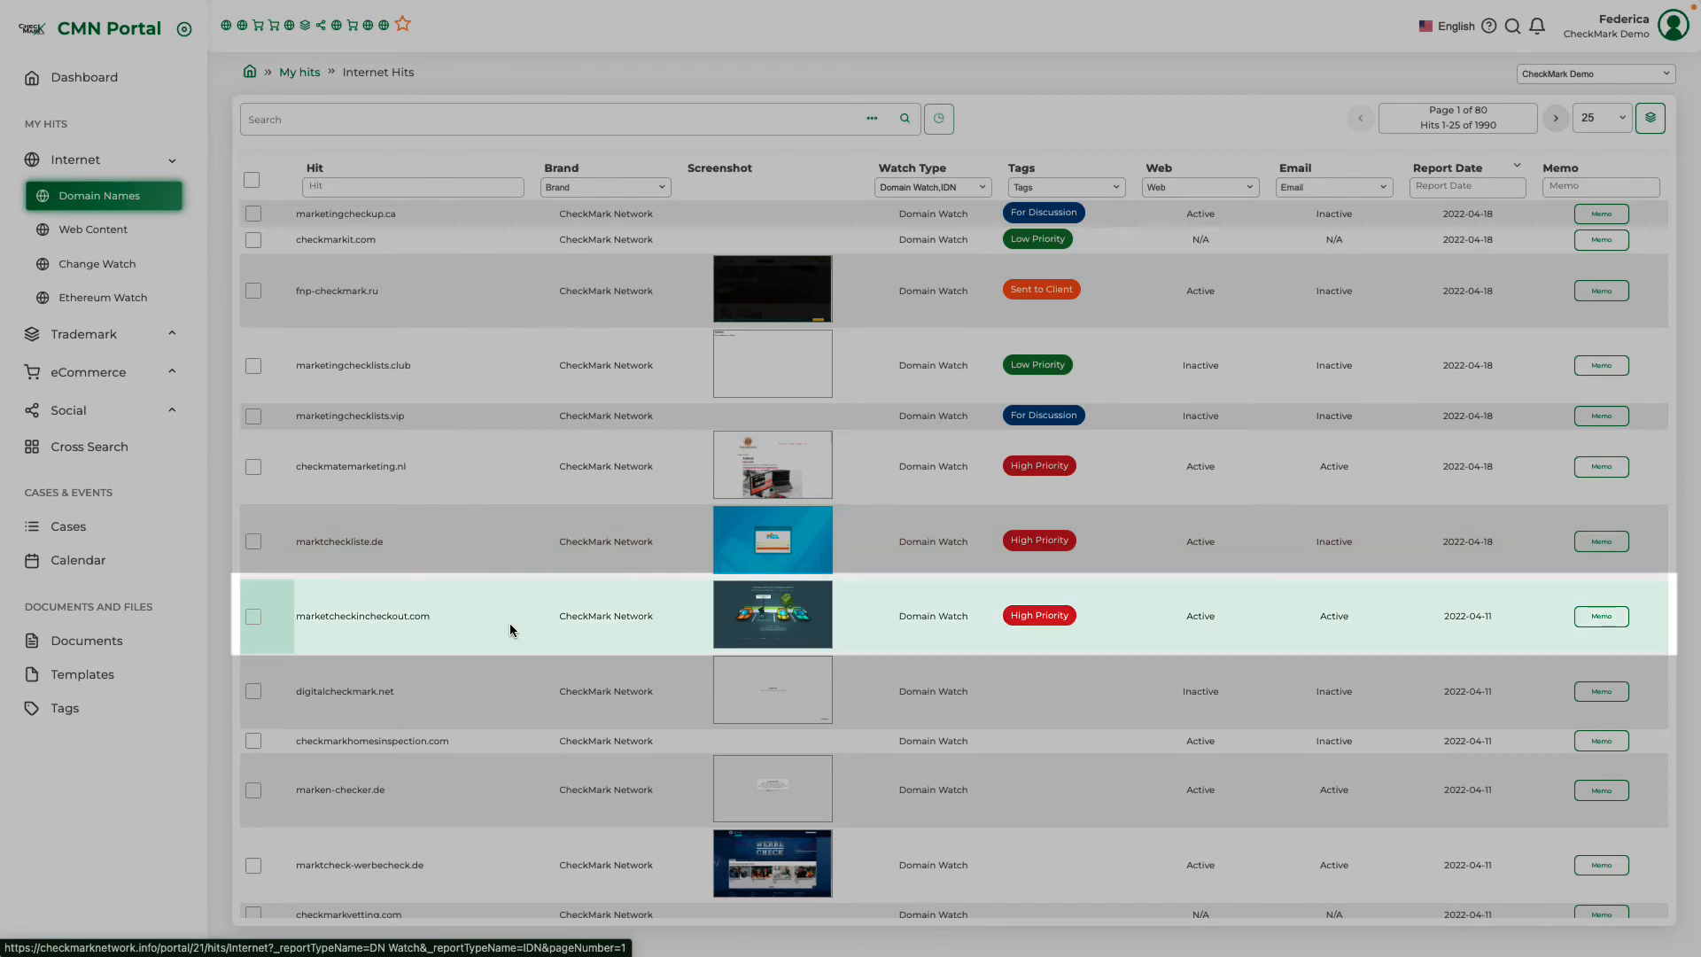
{"action": "left_click", "coordinate": [509, 629]}
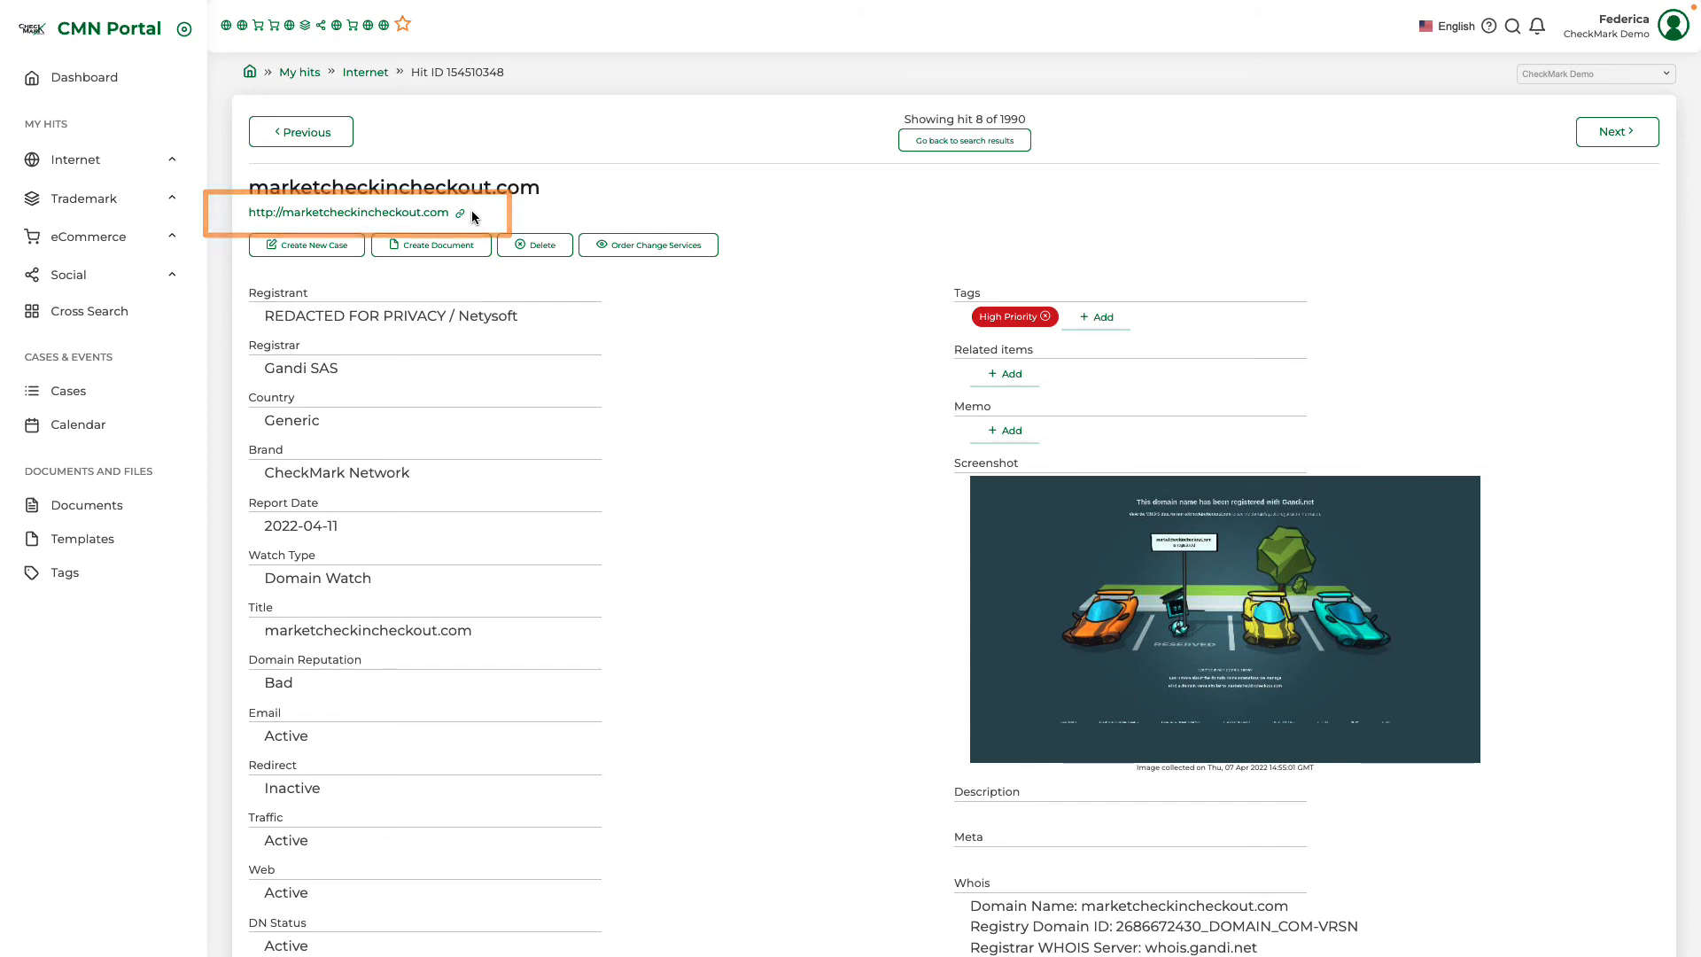
{"action": "left_click", "coordinate": [669, 248]}
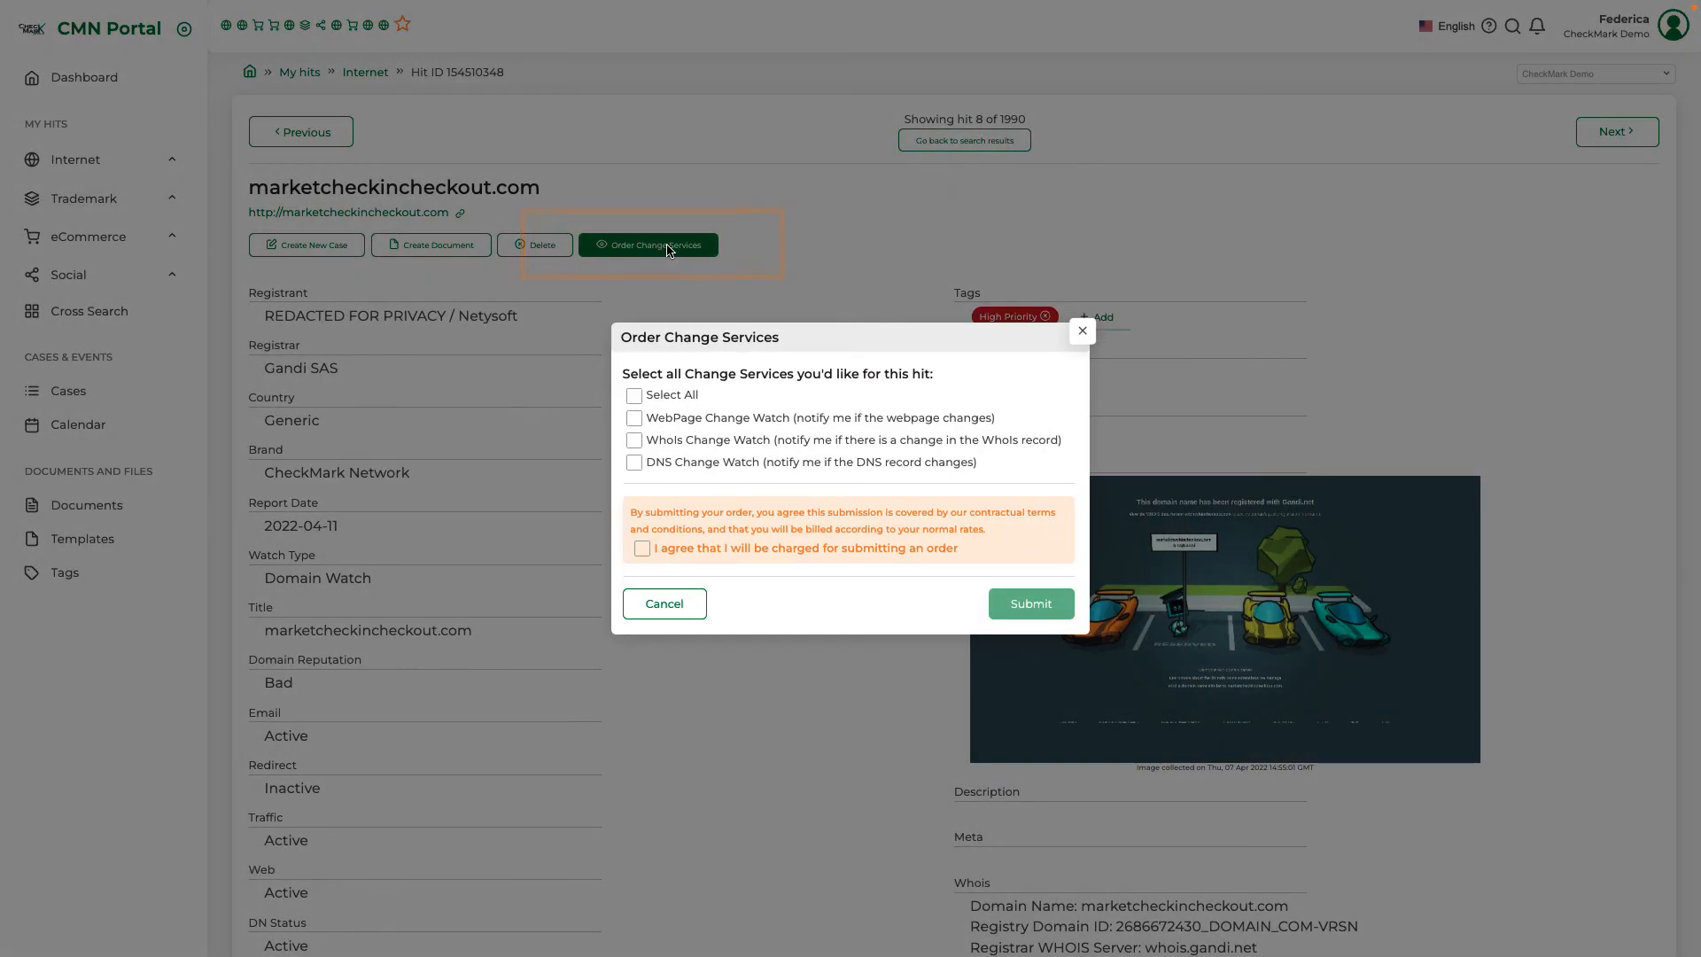
Choose WebPage Change Watch and DNS Change Watch for this hit, agree to the order charge and submit the order
{"action": "left_click", "coordinate": [634, 418]}
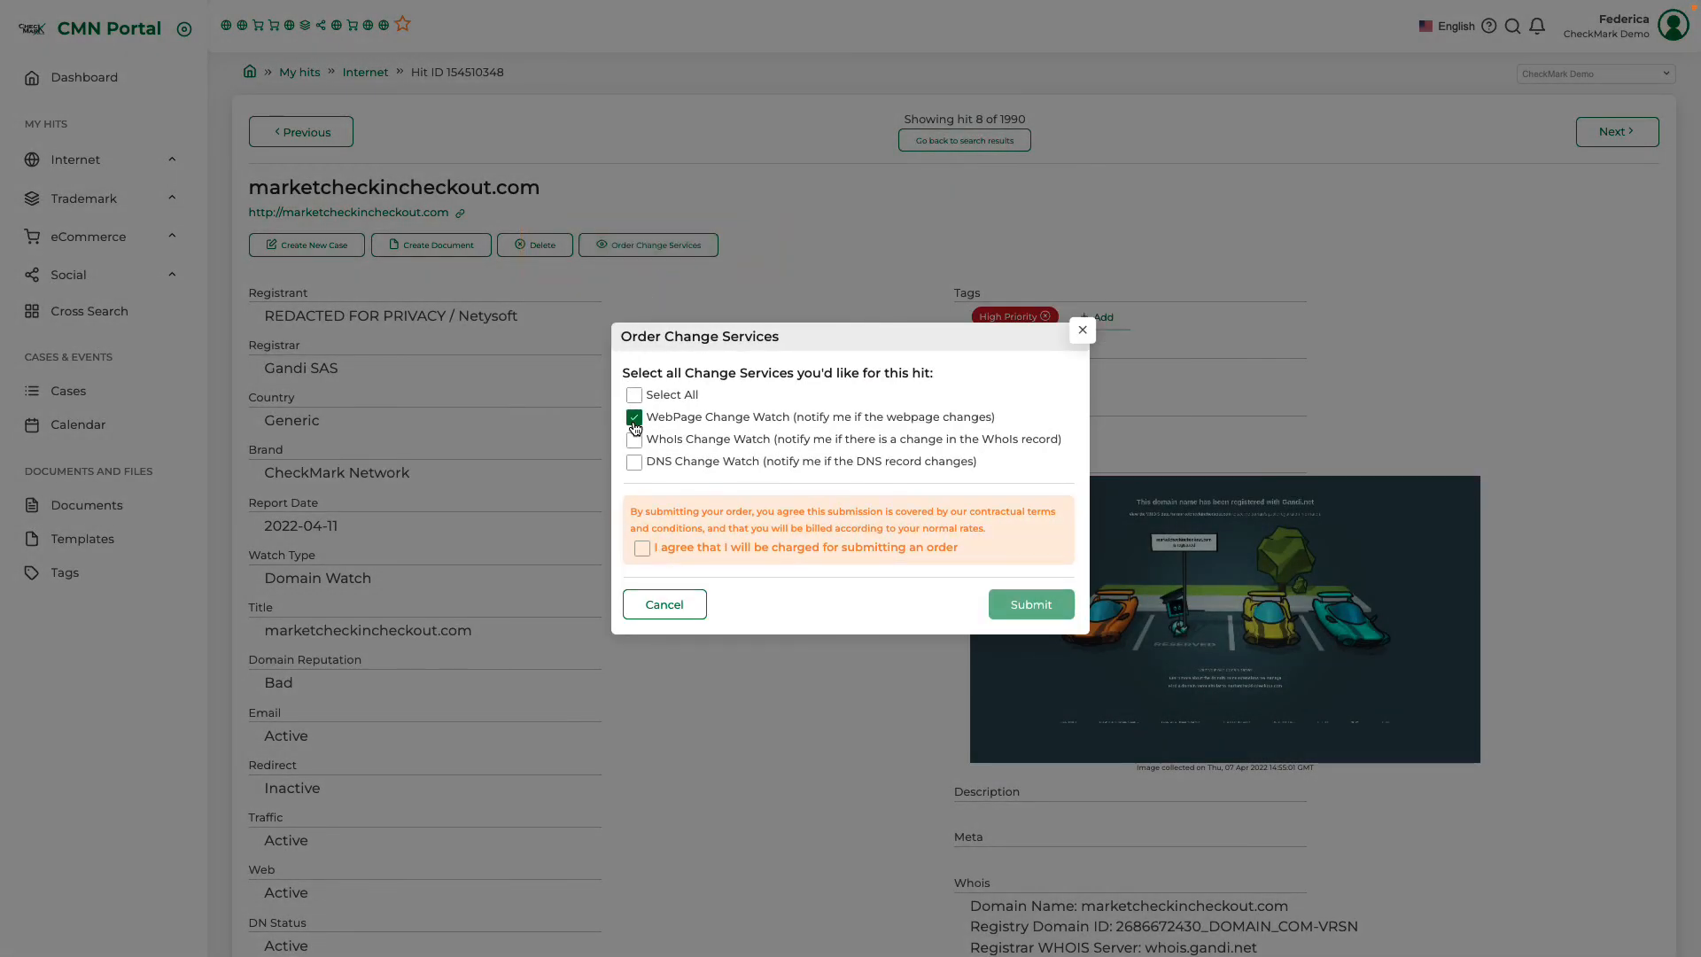
{"action": "left_click", "coordinate": [634, 463]}
{"action": "left_click", "coordinate": [643, 548]}
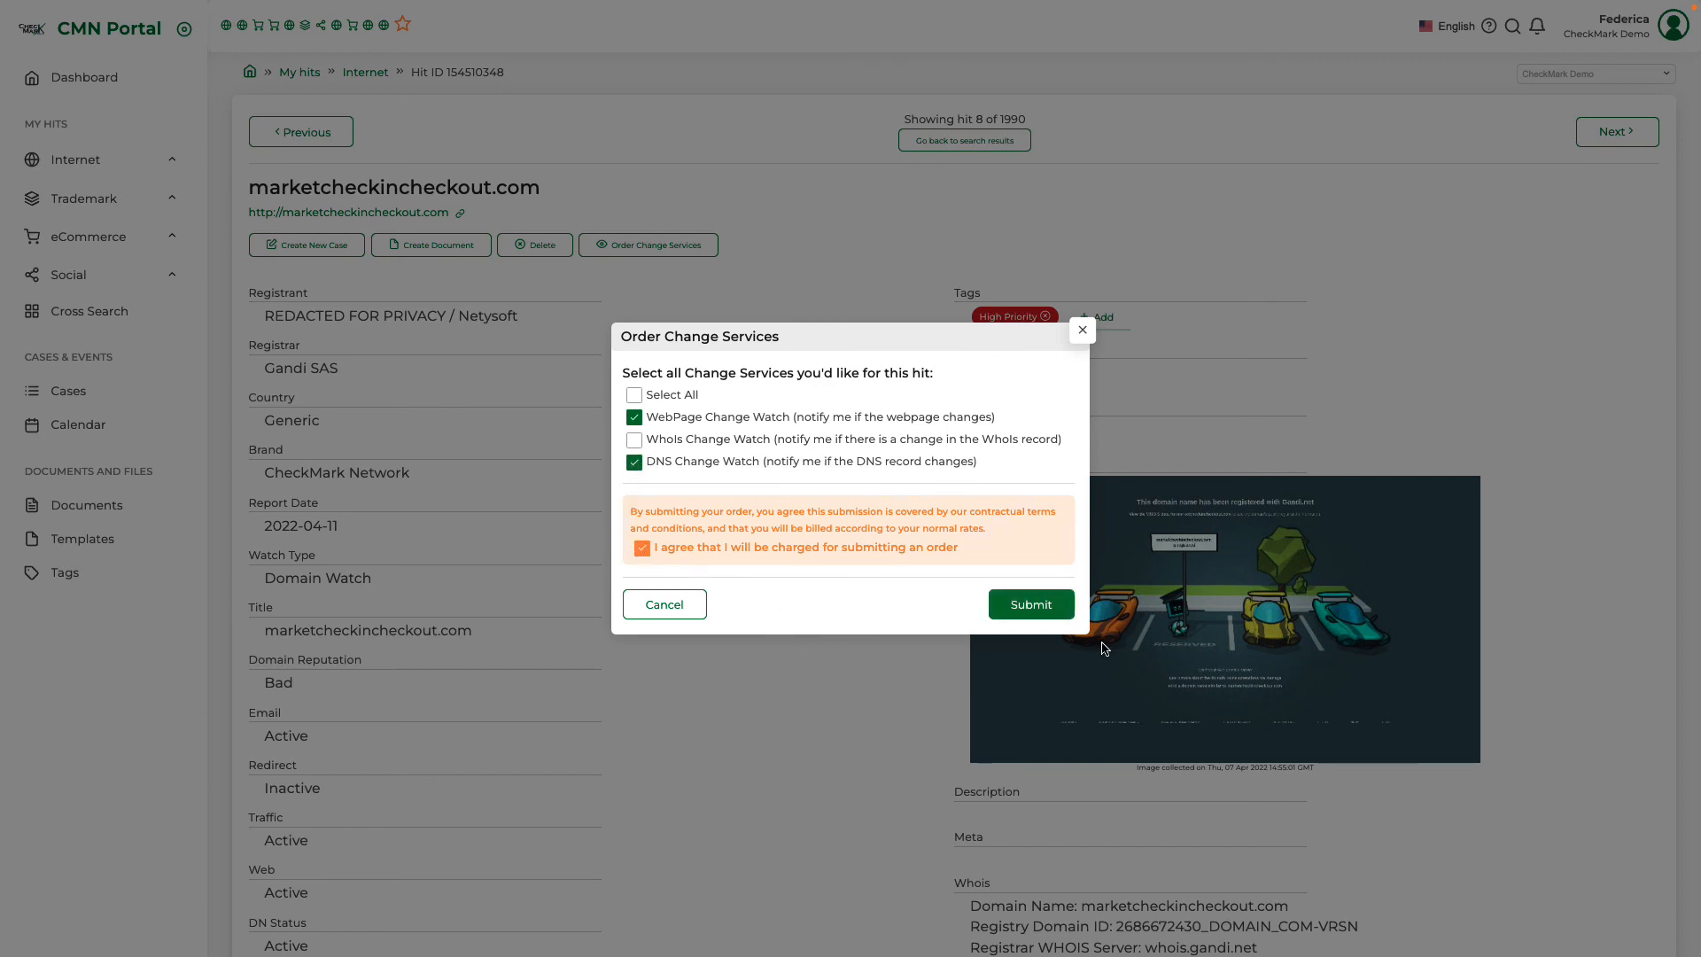
{"action": "left_click", "coordinate": [1046, 608]}
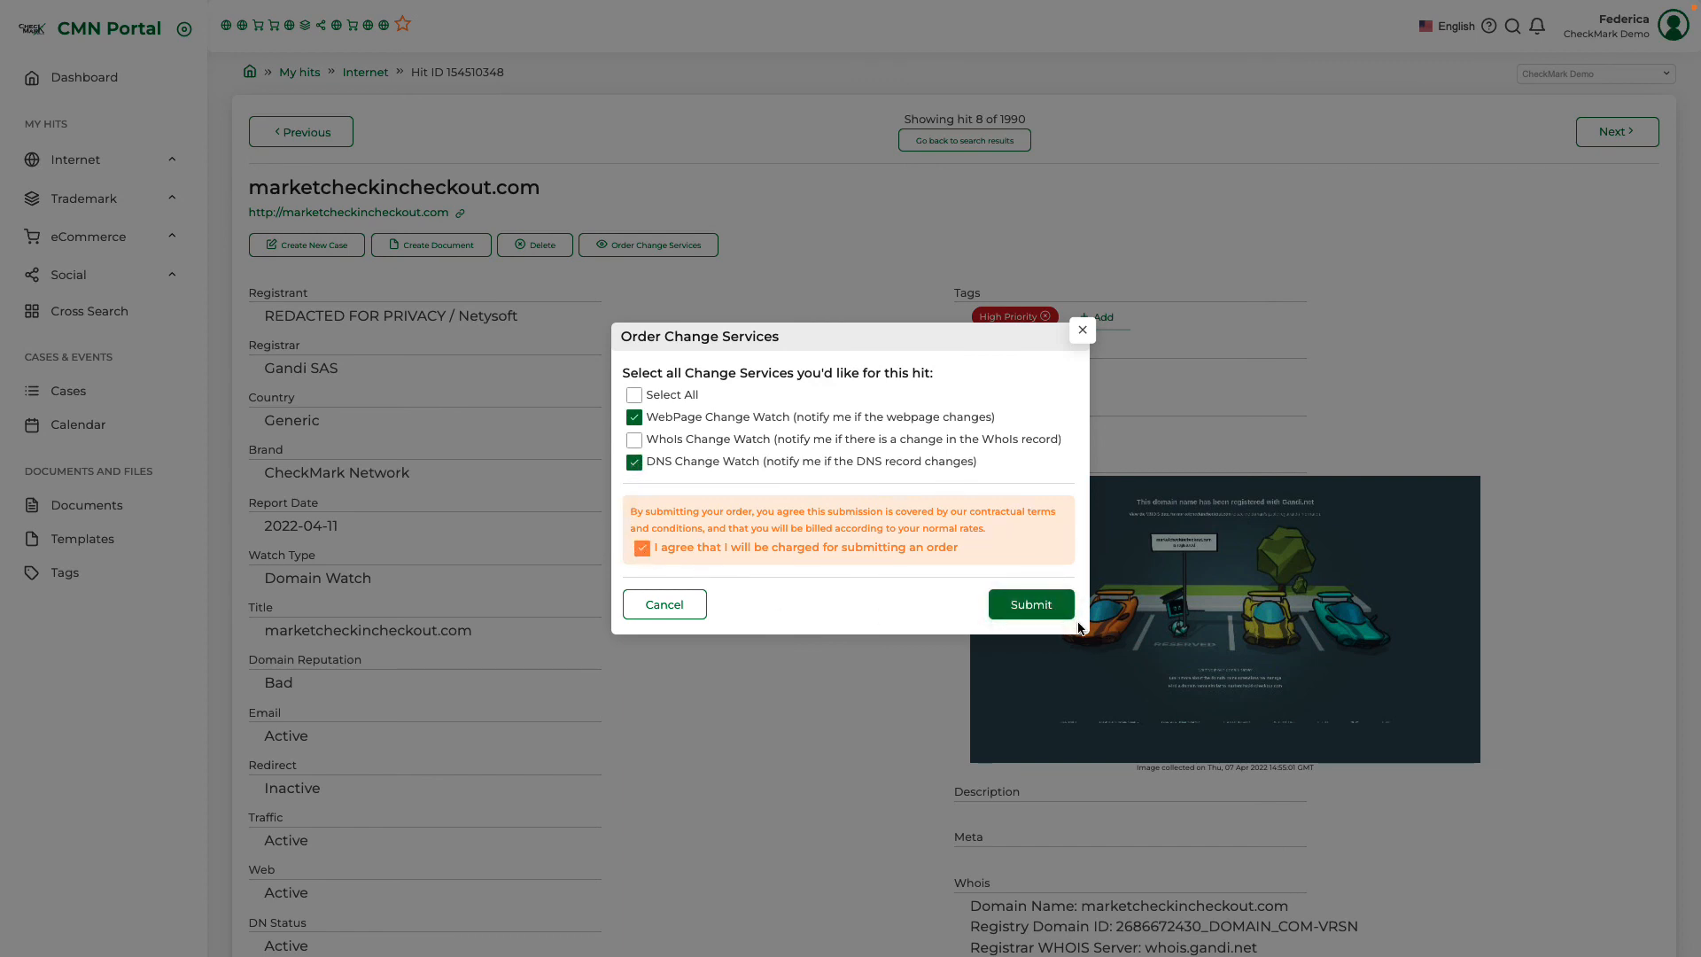